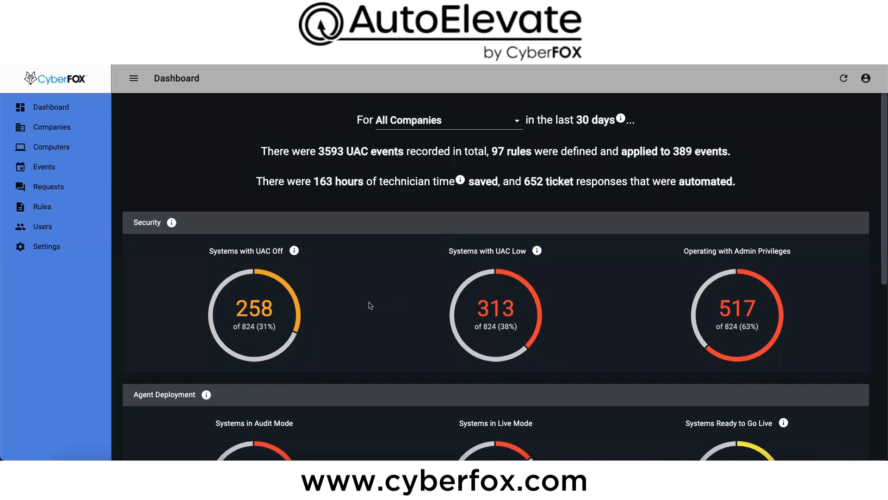
Step: Examine the dashboard's Security and Agent Deployment figures, including Systems in Audit Mode, Operating with Admin Privileges and Systems Ready to Go Live
scroll(372, 306, "down", 2)
scroll(372, 305, "down", 1)
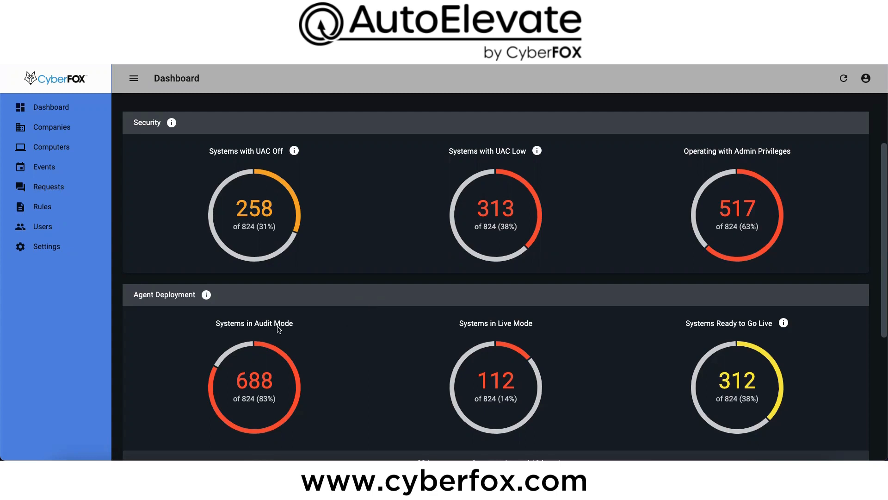
left_click_drag(297, 328, 210, 327)
left_click(302, 329)
left_click_drag(683, 154, 788, 152)
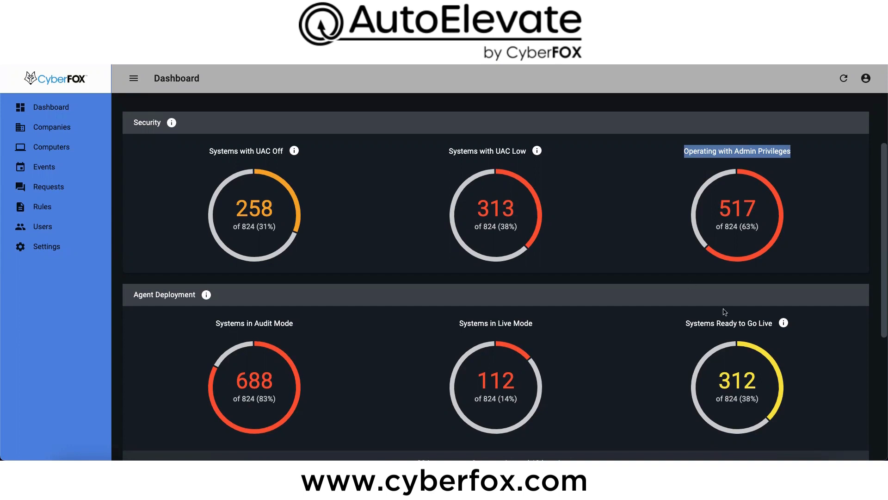
left_click_drag(684, 323, 796, 327)
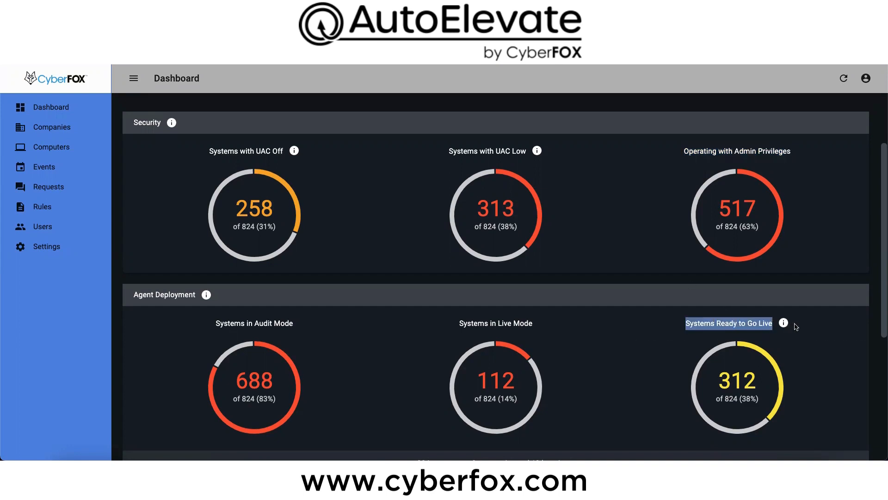
mouse_move(786, 325)
Step: Open the Events list and remove its grouping by User Name
left_click(59, 174)
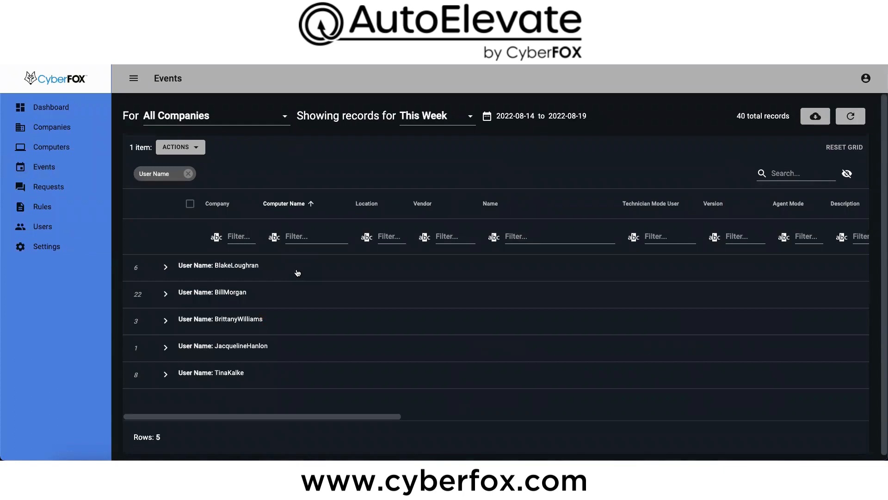
left_click(188, 174)
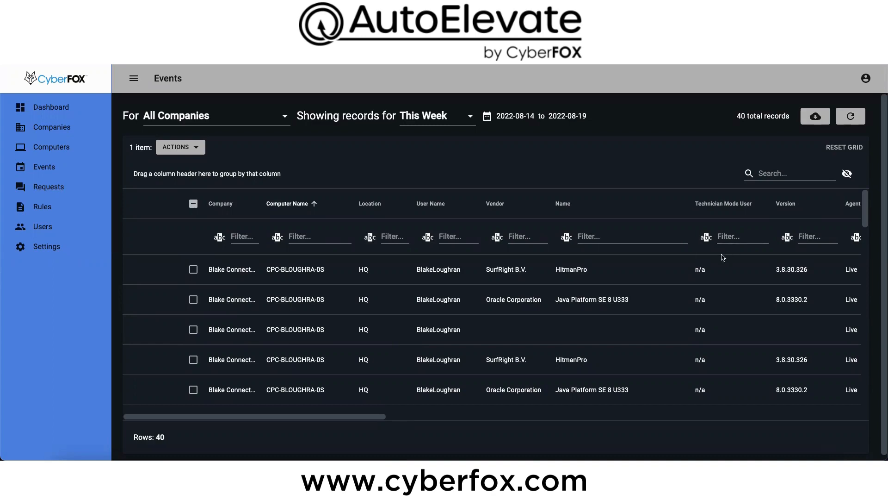
Step: Group the events by Vendor and expand the SurfRight B.V. group
scroll(713, 255, "right", 5)
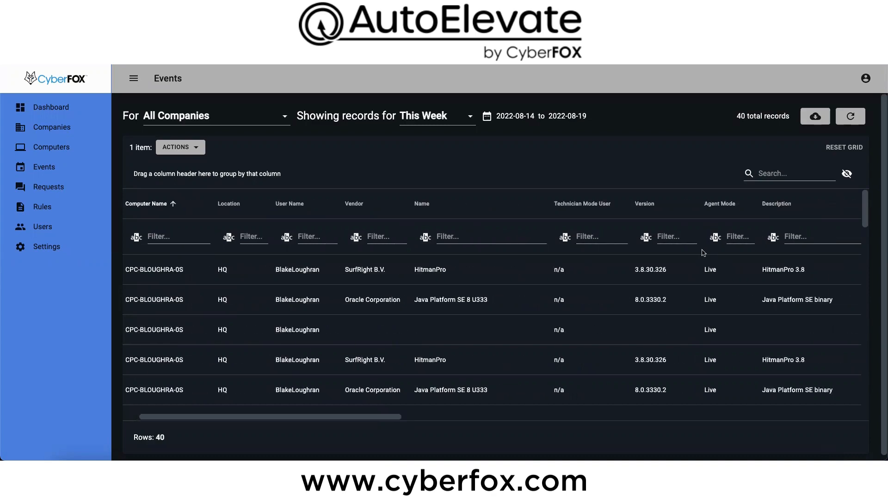
scroll(703, 252, "right", 5)
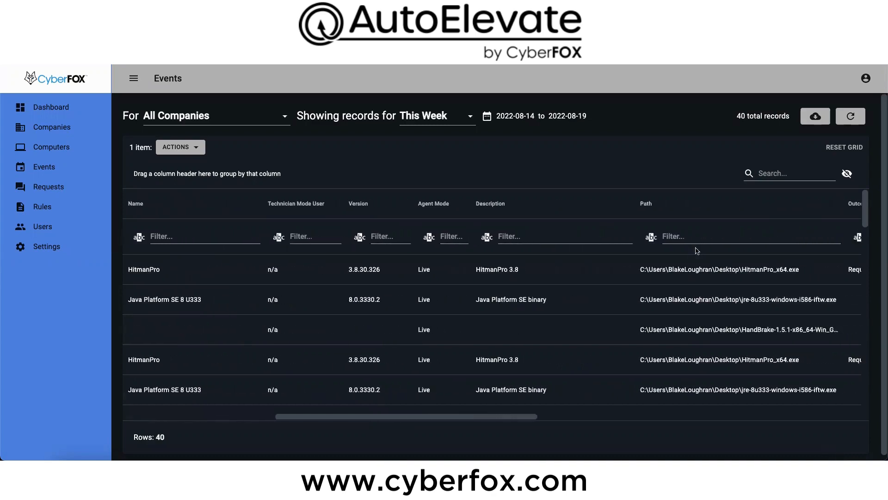
scroll(697, 250, "right", 3)
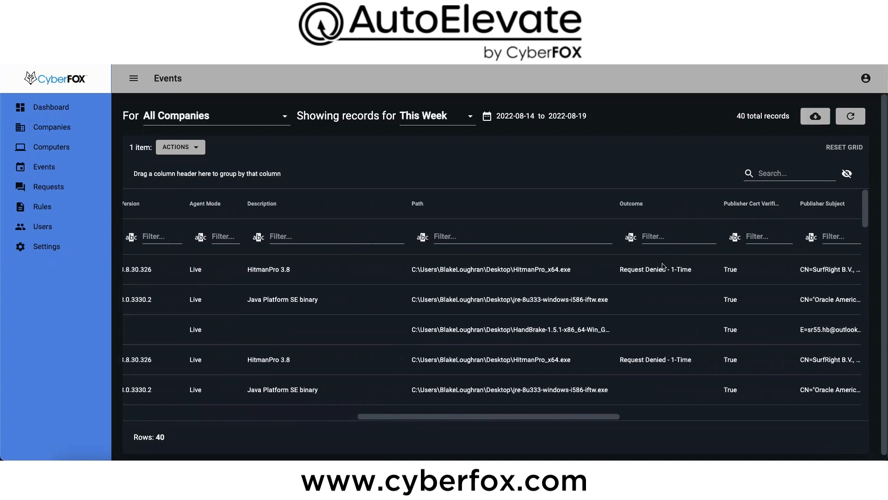
scroll(668, 263, "left", 3)
scroll(668, 263, "left", 6)
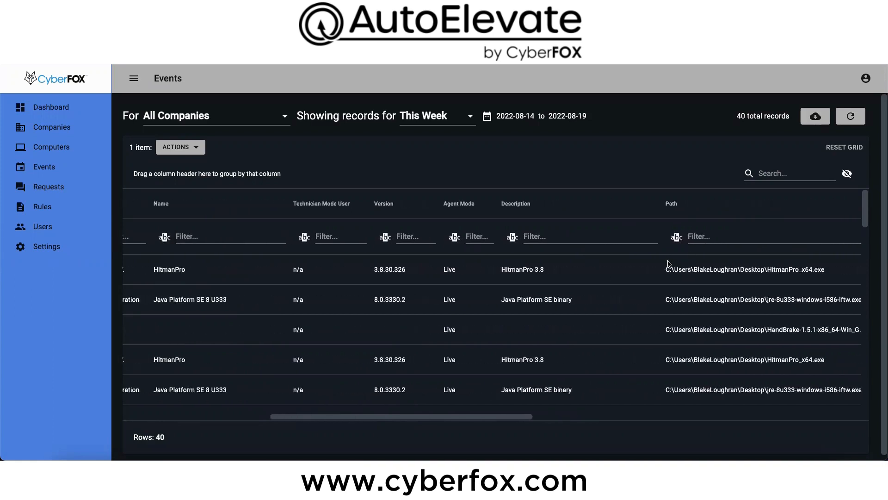
scroll(668, 262, "left", 3)
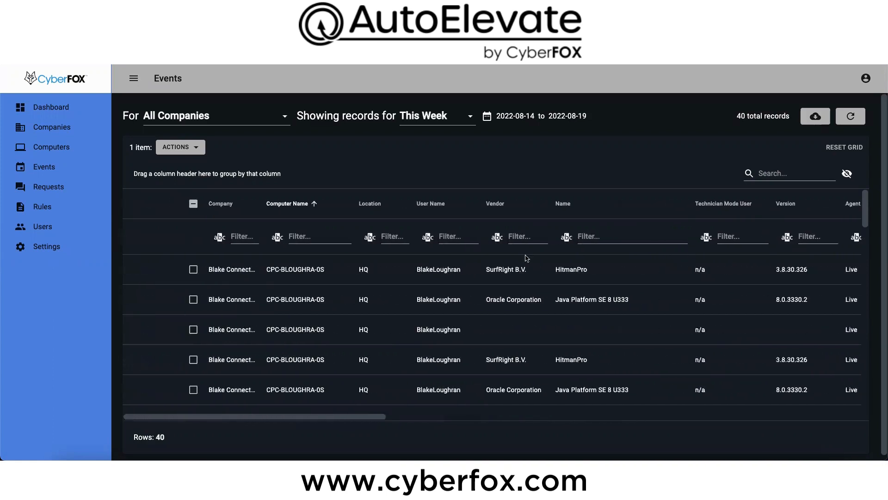
left_click_drag(495, 209, 147, 173)
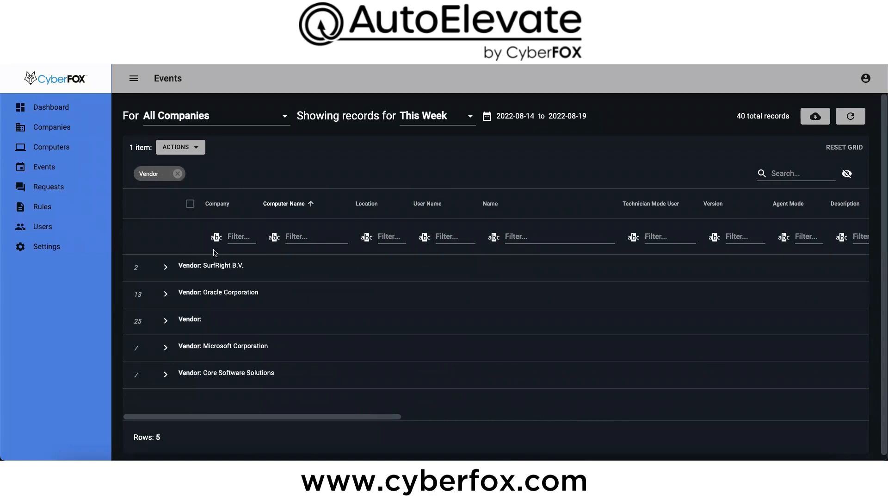
left_click(166, 267)
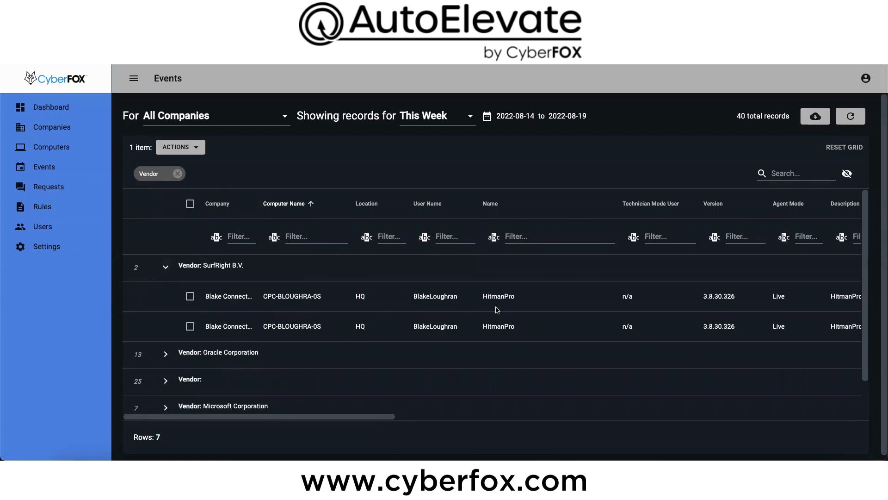
left_click(163, 269)
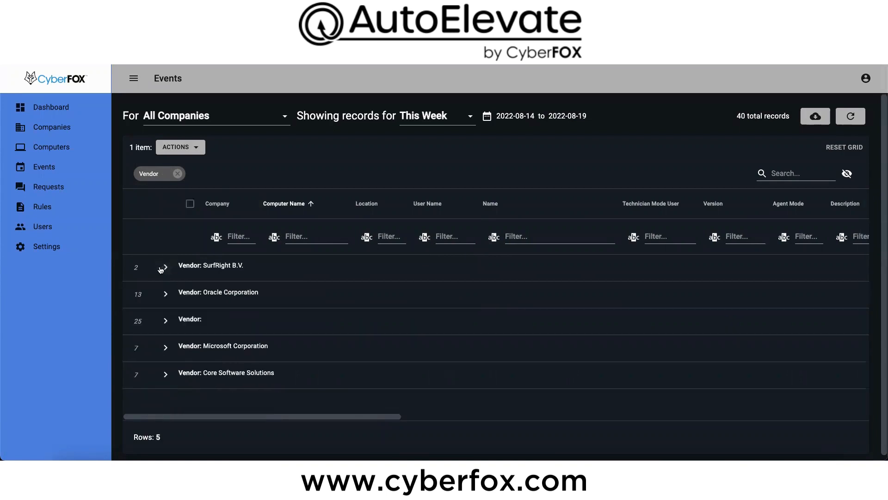
left_click(162, 269)
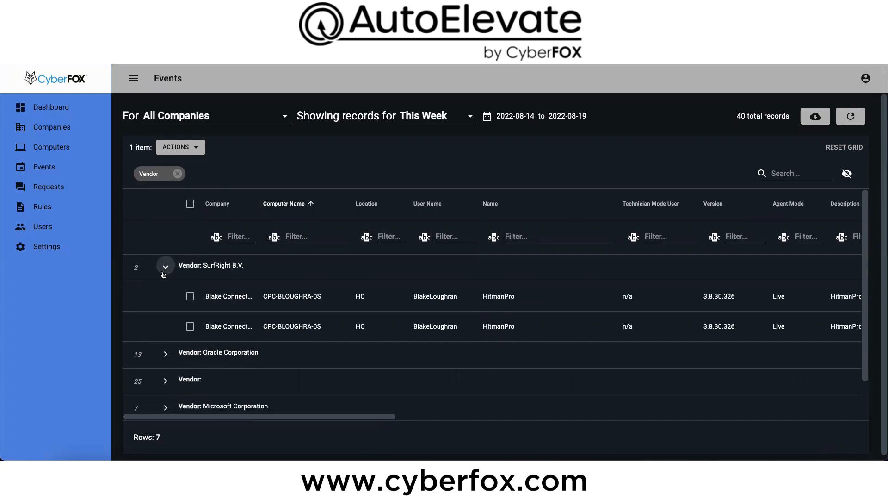
left_click(190, 296)
left_click(177, 148)
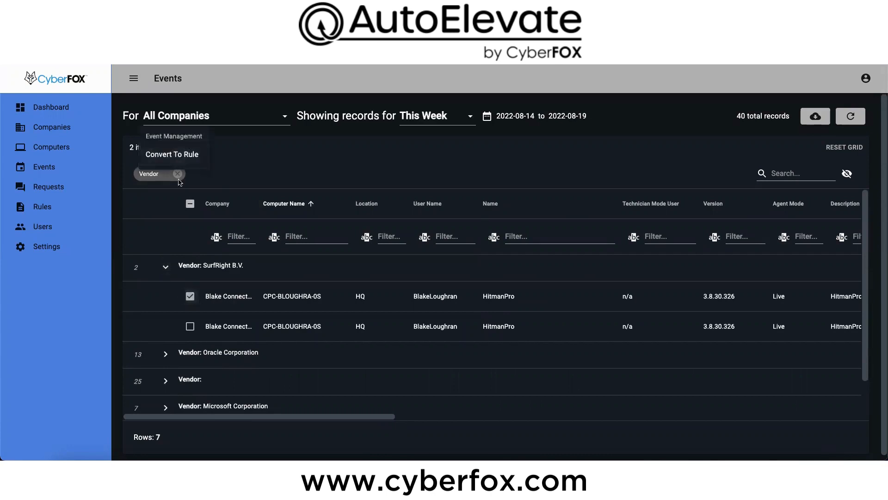
left_click(172, 156)
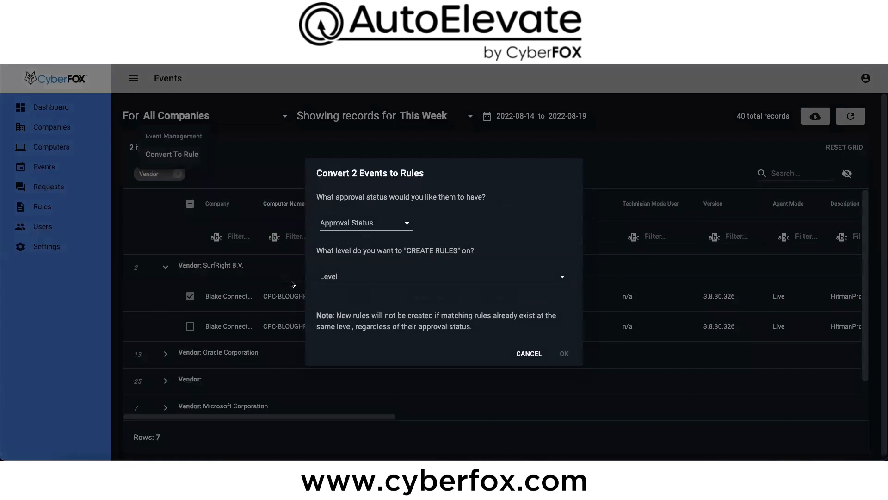
left_click(529, 354)
left_click(190, 207)
left_click(190, 206)
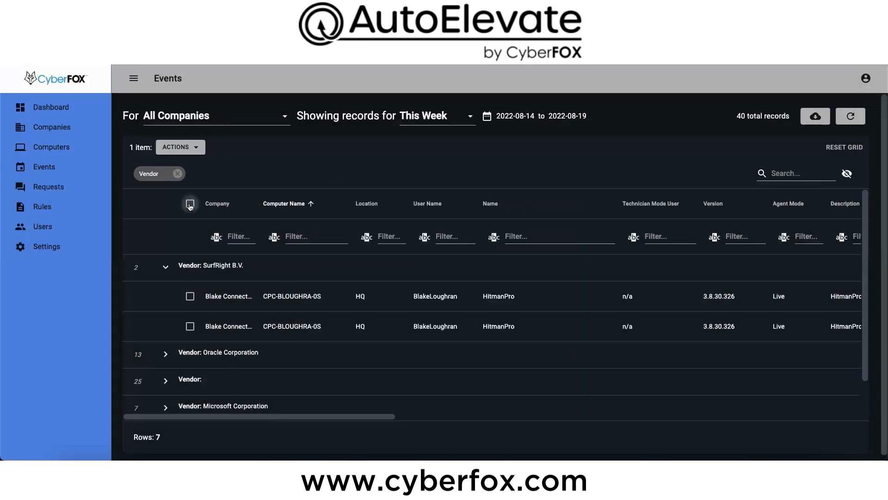
Step: Remove the Vendor grouping and clear the selection of all events
left_click(178, 174)
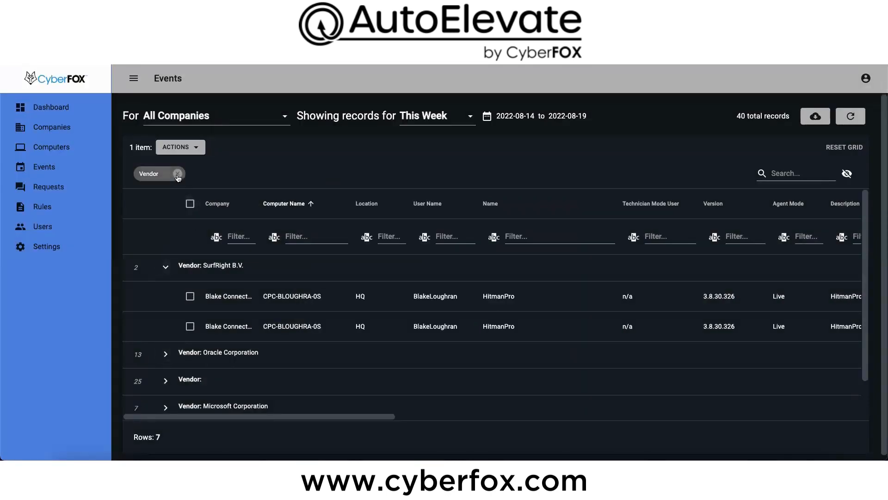
left_click(193, 204)
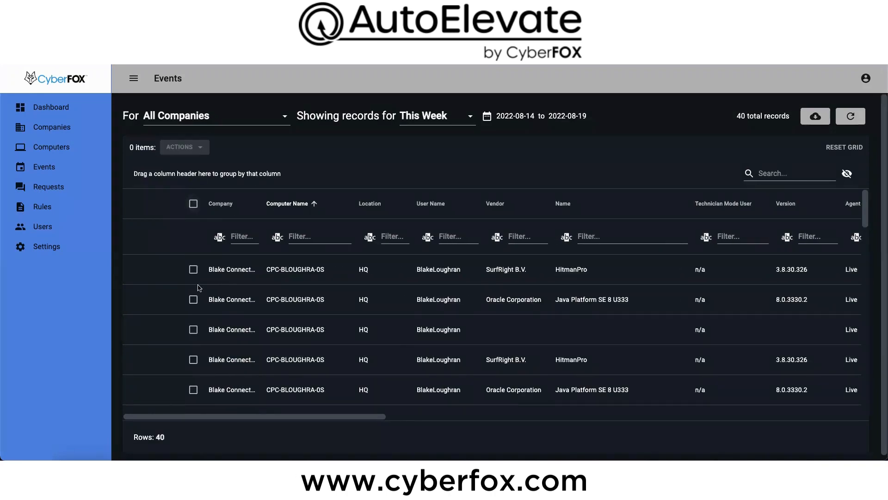
Step: Start converting the first HitmanPro event from SurfRight B.V. into a new rule
left_click(193, 269)
left_click(181, 147)
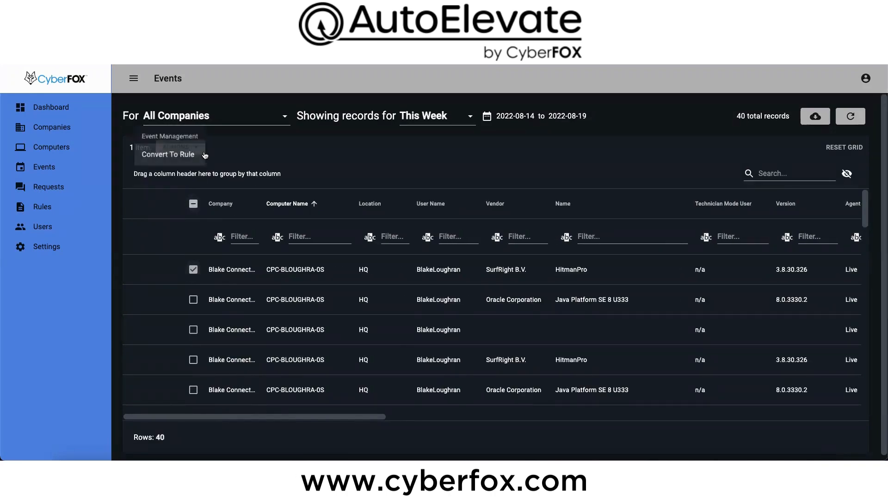
left_click(176, 153)
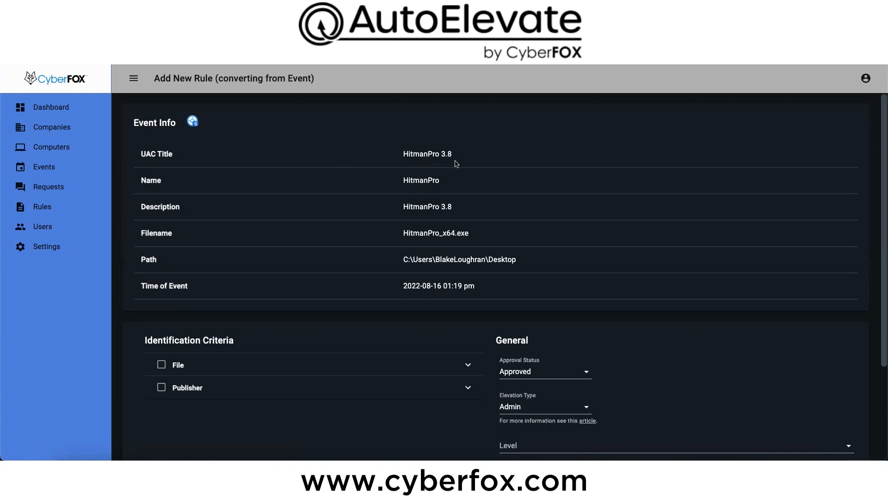
Step: Examine the file path and time recorded for the HitmanPro event
left_click_drag(412, 262, 519, 267)
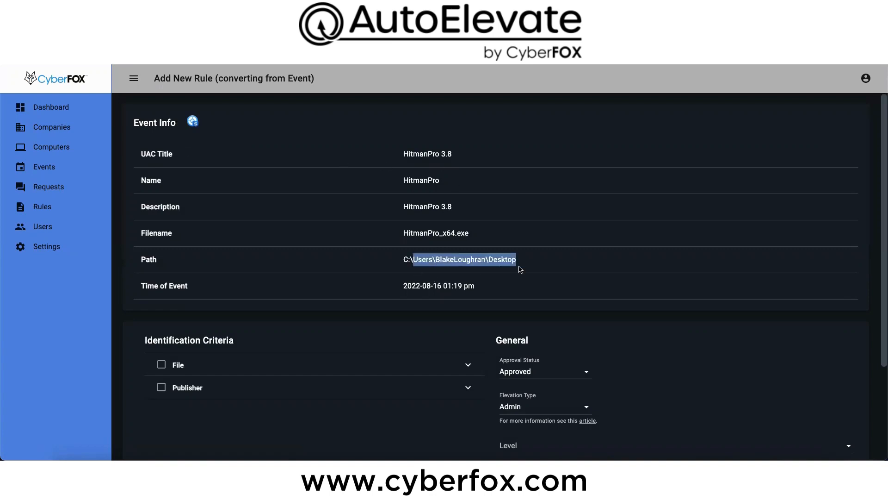
double_click(407, 286)
left_click_drag(436, 287, 512, 291)
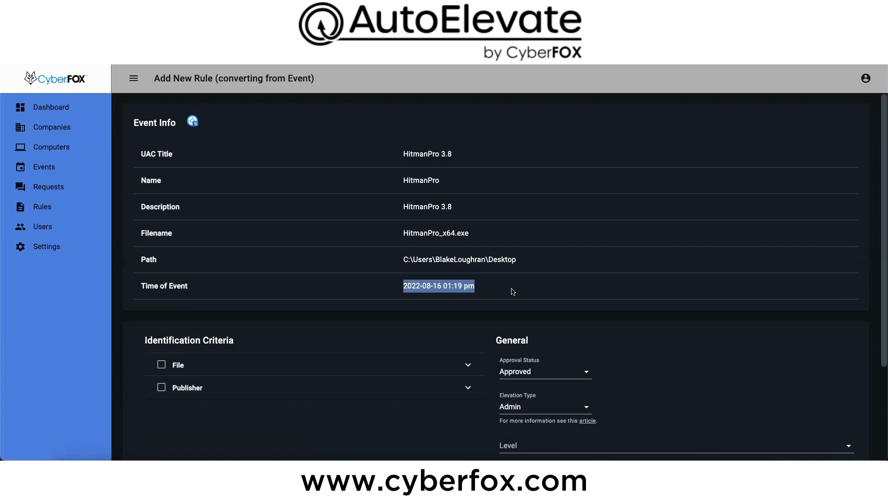
Step: Use the file's MD5 Hash as identification criterion and look at the Level options for the rule
scroll(509, 291, "down", 3)
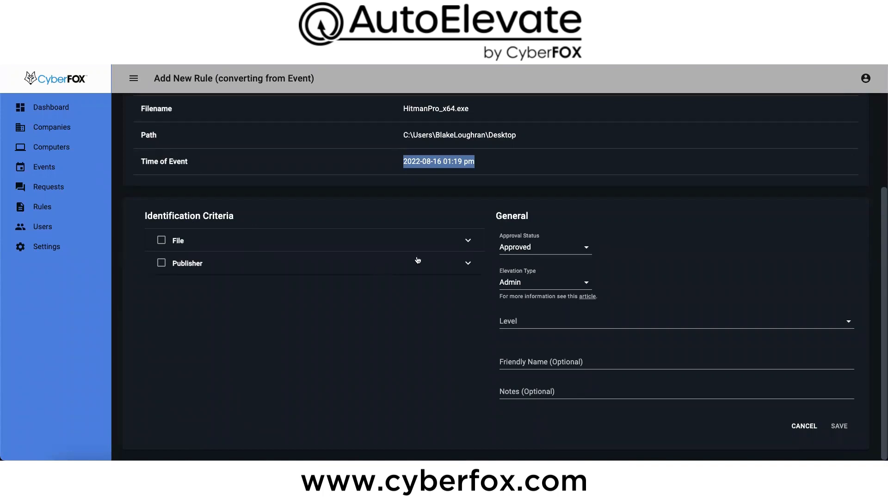
left_click(468, 240)
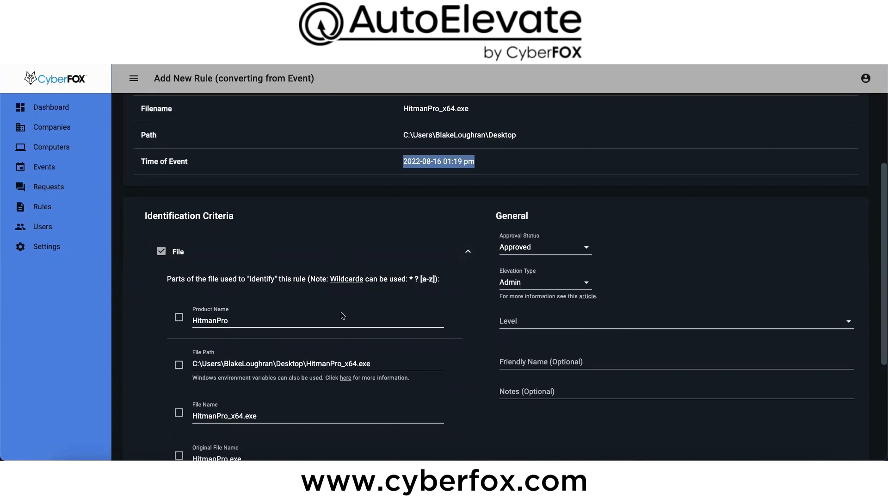
scroll(343, 312, "down", 3)
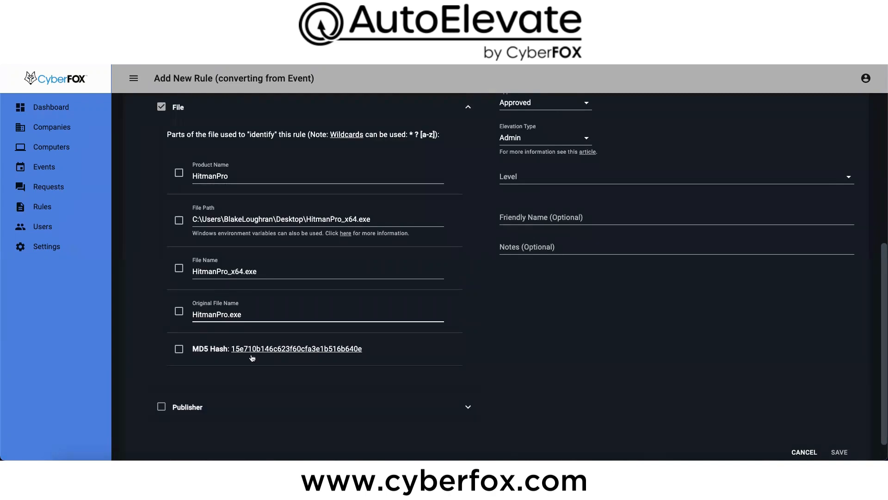
left_click(179, 349)
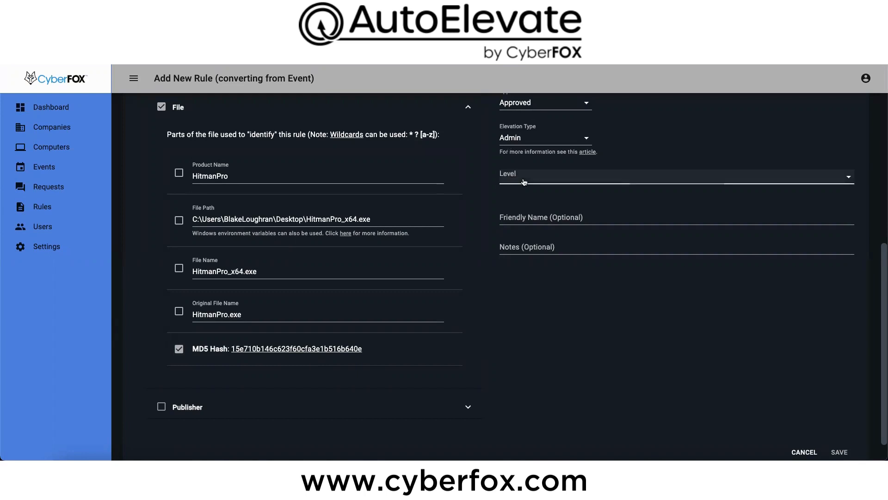
left_click(516, 177)
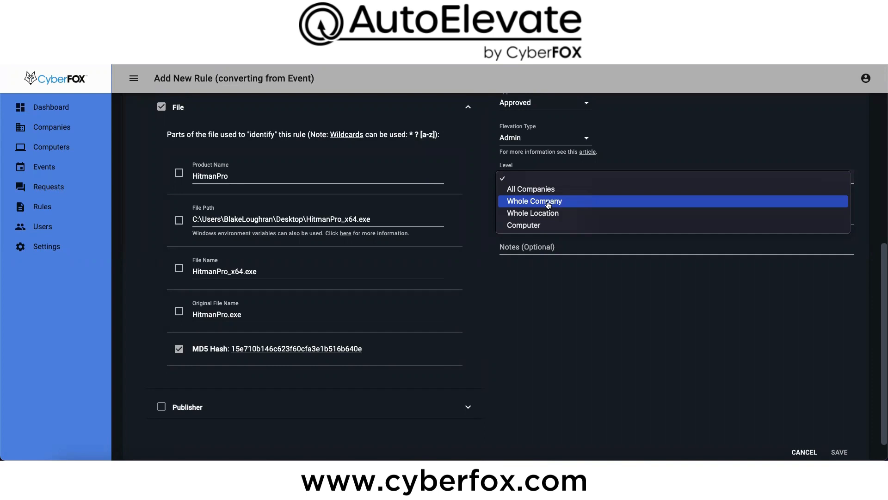
left_click(579, 170)
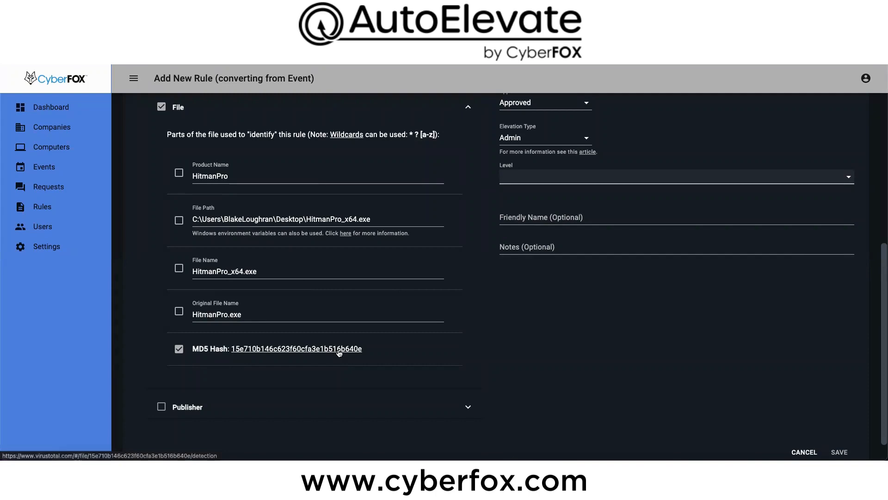
Step: Disable the File identification criterion for the rule
scroll(208, 350, "down", 1)
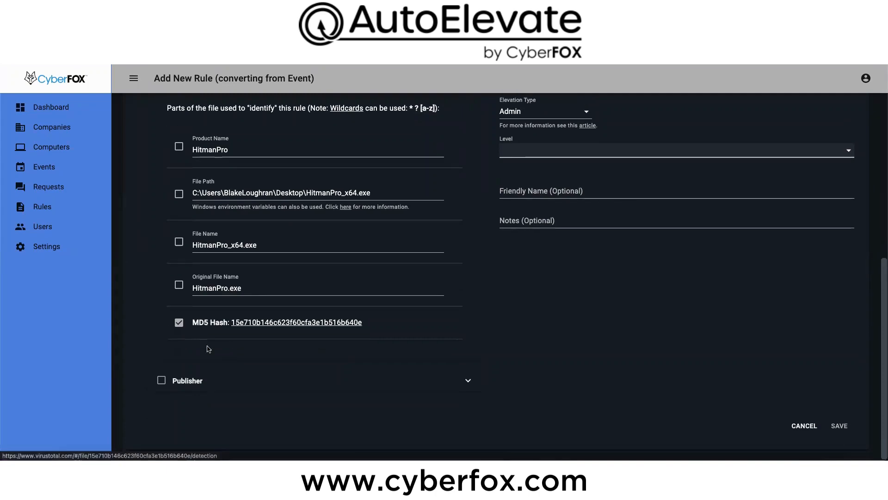
scroll(206, 338, "up", 3)
scroll(206, 338, "up", 2)
left_click(162, 298)
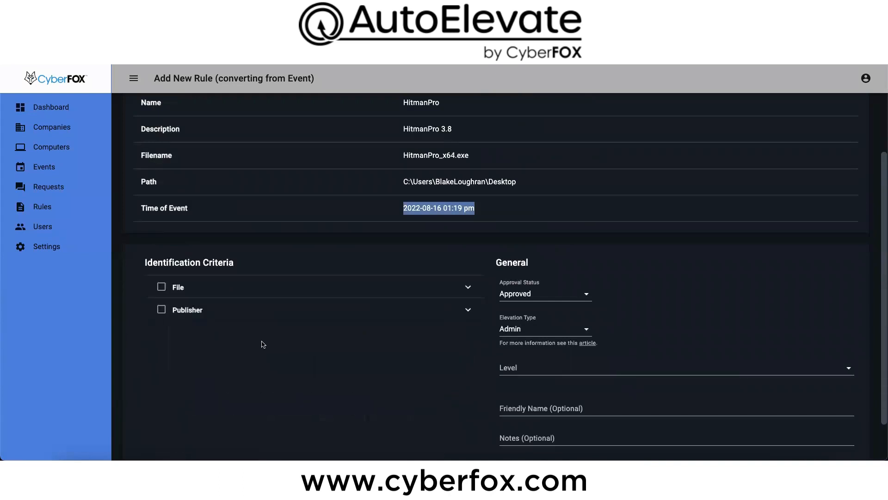
Step: Enable the Publisher criterion and identify the publisher by Certificate Hash
left_click(469, 310)
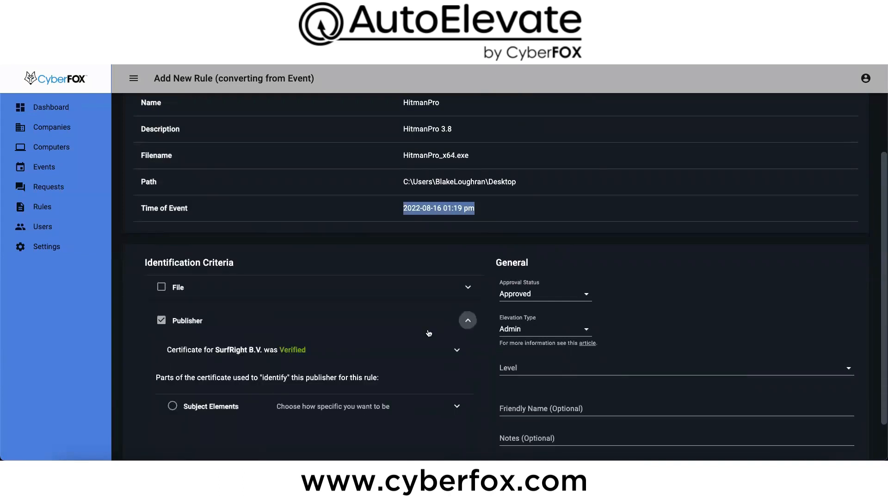
scroll(262, 352, "down", 2)
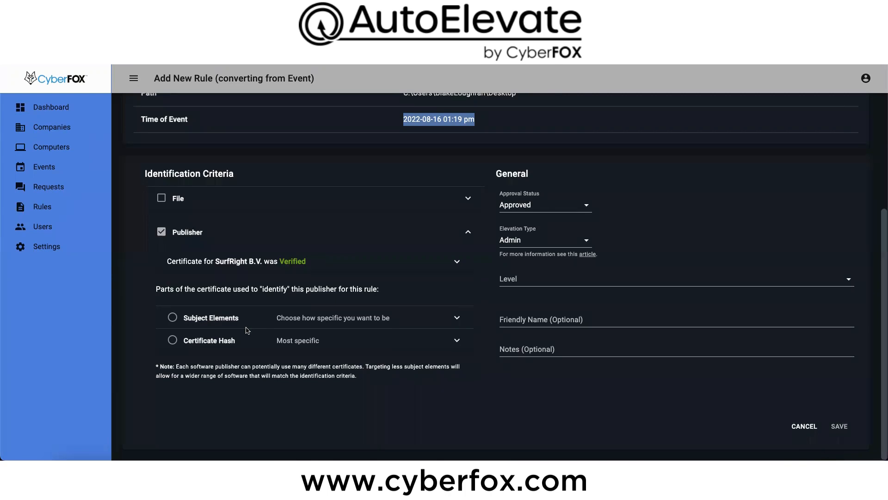
left_click(171, 341)
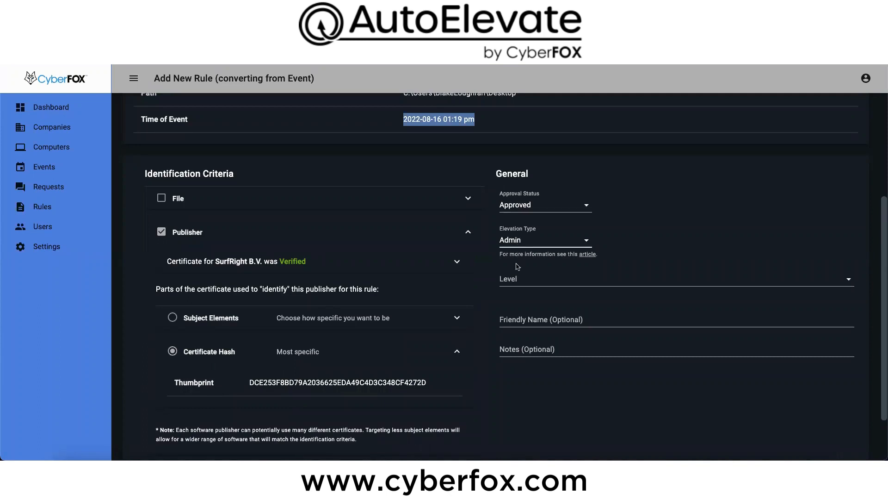
Step: Look at the available Level and Elevation Type options for the new rule without changing them
left_click(514, 278)
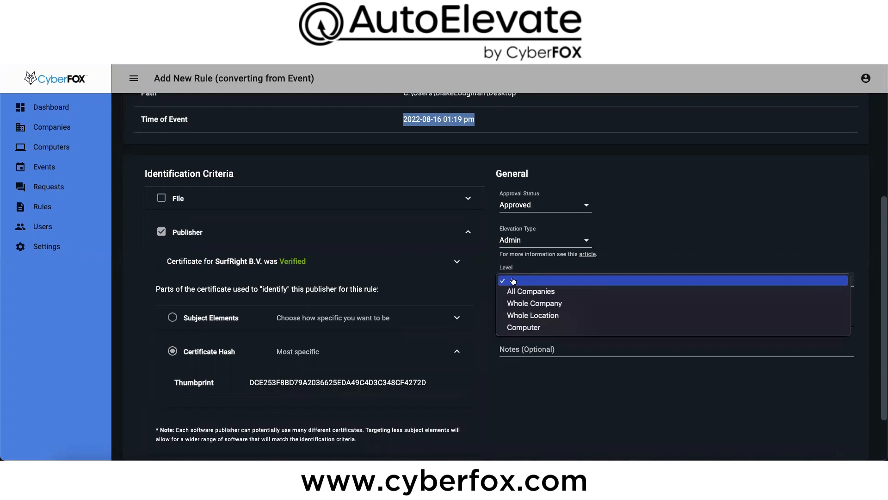
left_click(627, 229)
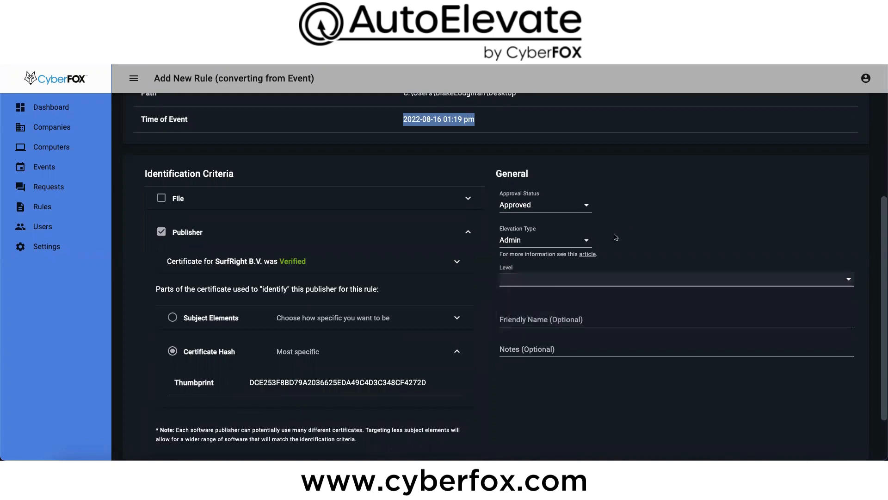
left_click(576, 244)
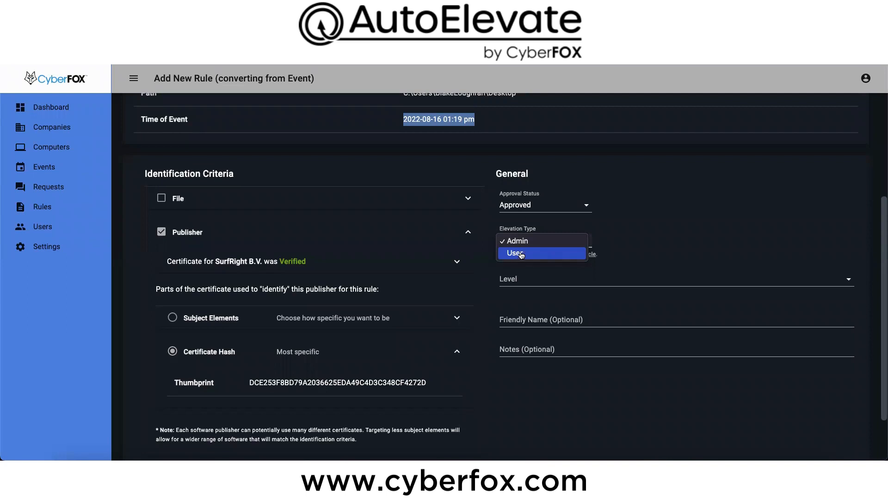
left_click(635, 250)
scroll(597, 267, "down", 1)
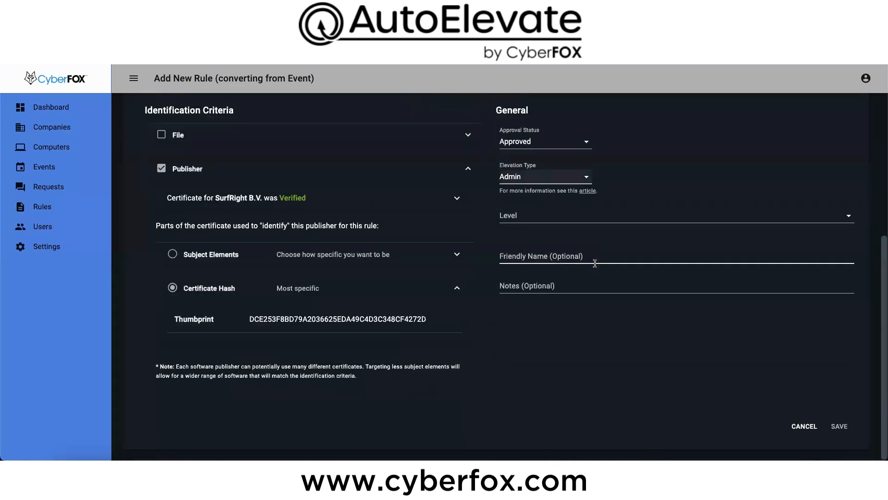
Step: Look over the Computers, Events and Rules lists for all companies
left_click(54, 148)
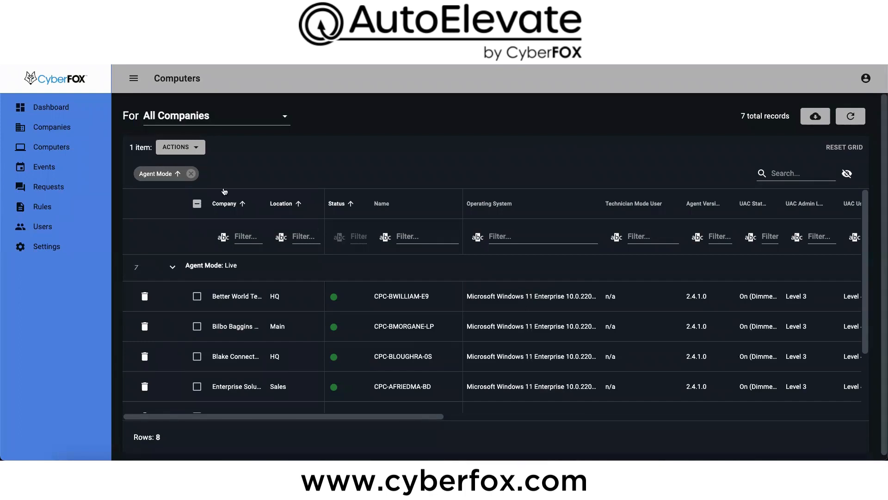
left_click(44, 169)
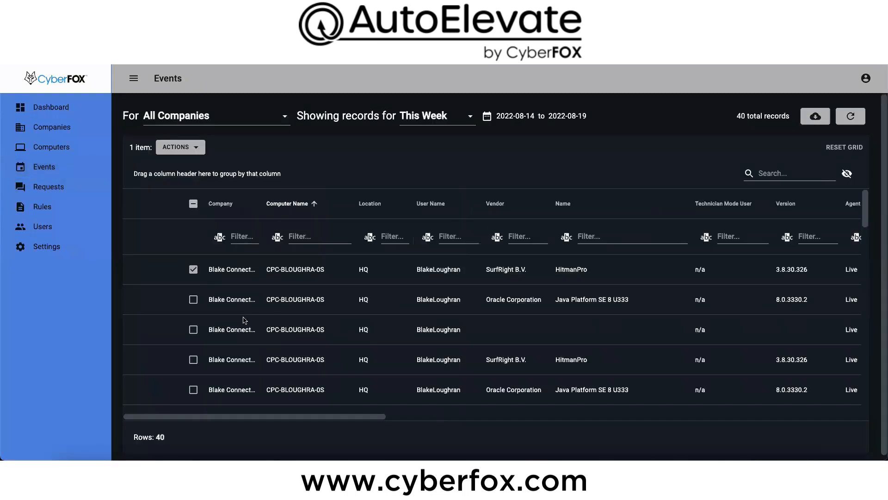
left_click(42, 207)
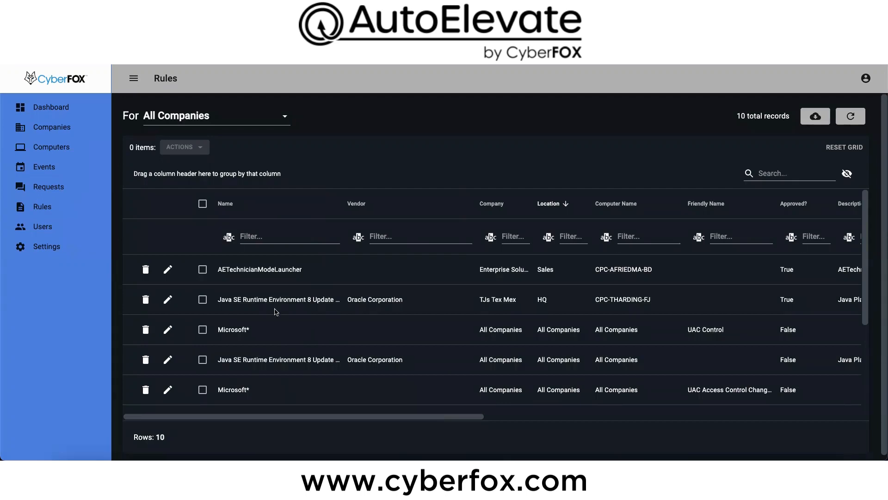
Step: Open the requests list and remove its grouping by Computer Name
left_click(51, 187)
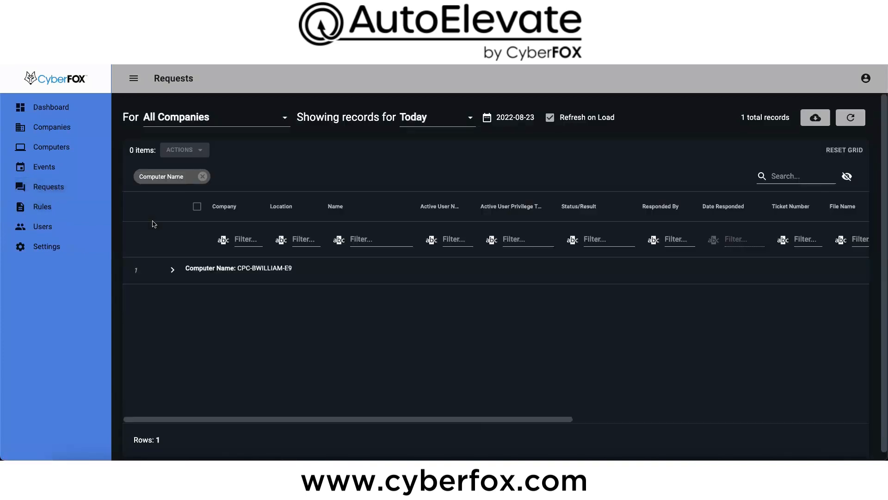
left_click(202, 176)
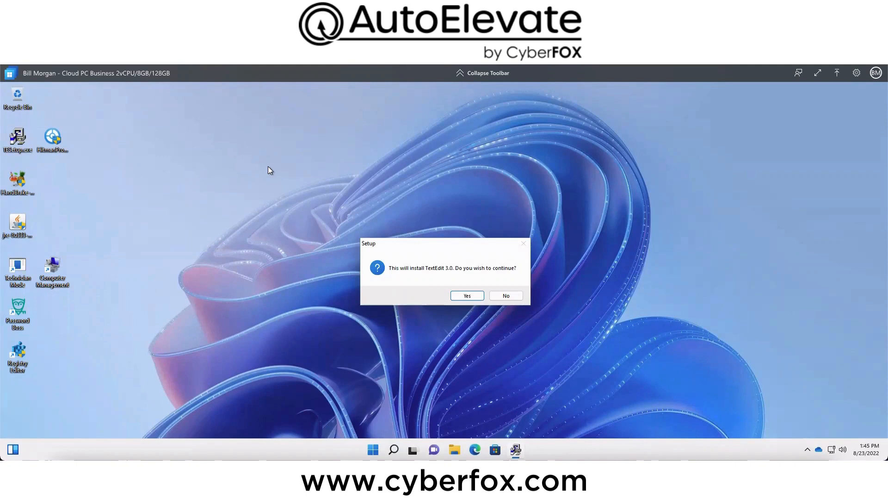
Step: Switch to the Windows cloud PC, agree to install TextEdit 3.0, and read and acknowledge the notice about the elevation request's review
left_click(469, 296)
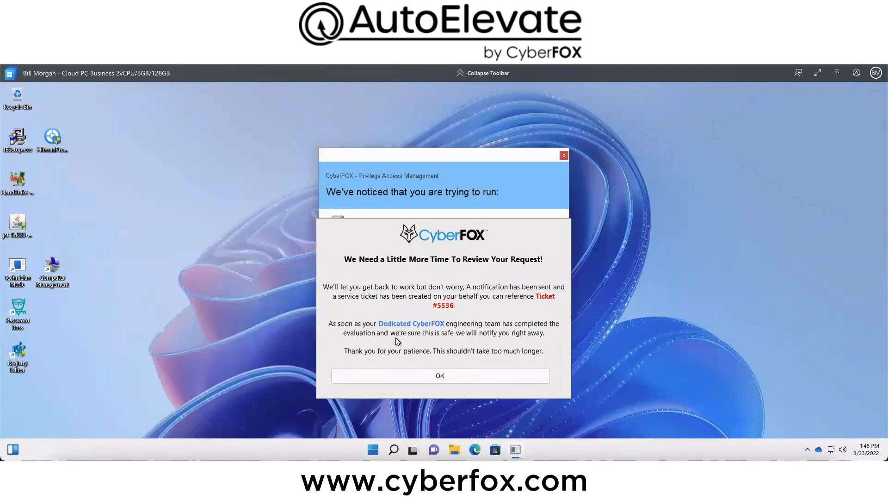
left_click_drag(345, 260, 495, 262)
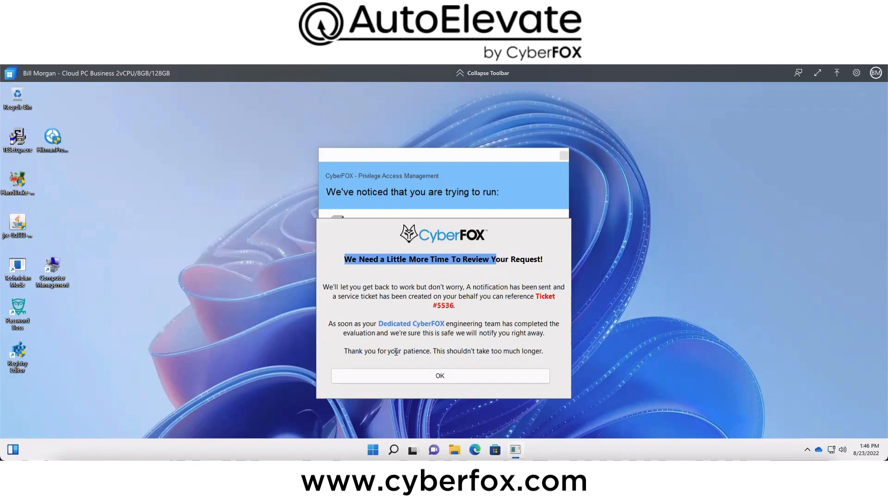
left_click(440, 376)
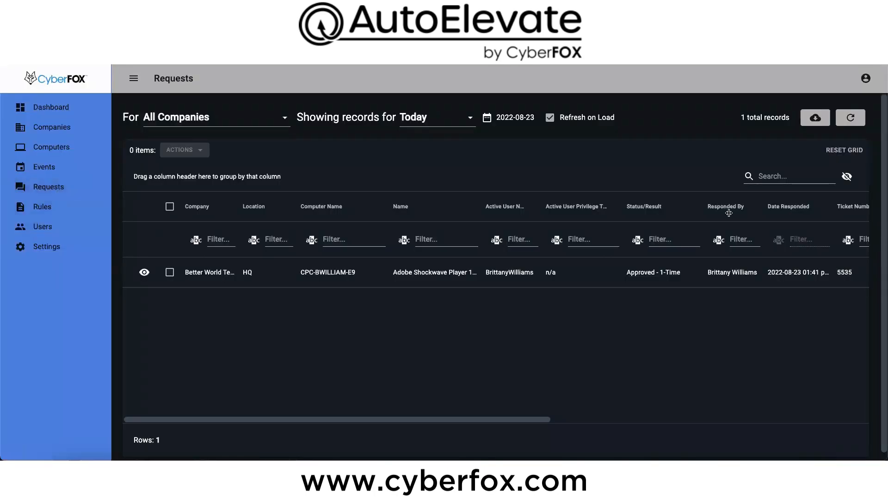
Step: Switch back to AutoElevate, refresh today's requests and check the TESetup.exe request's computer name, active user and status
left_click(850, 118)
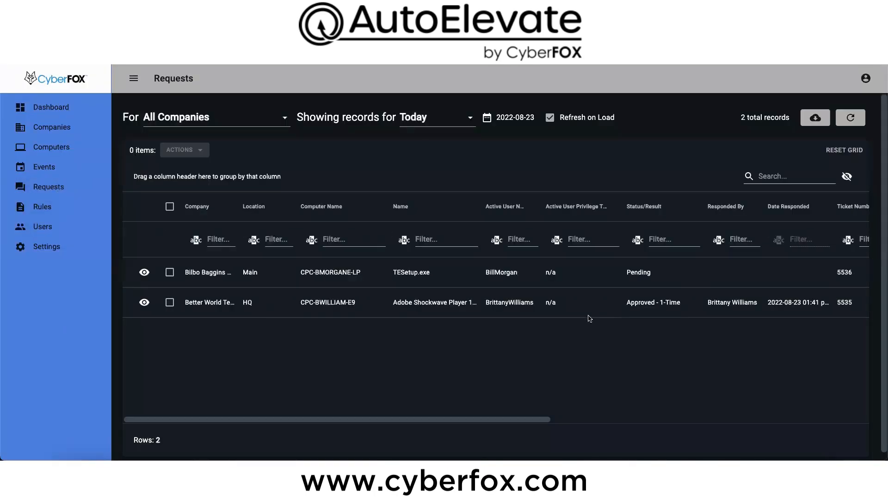
left_click_drag(299, 273, 386, 278)
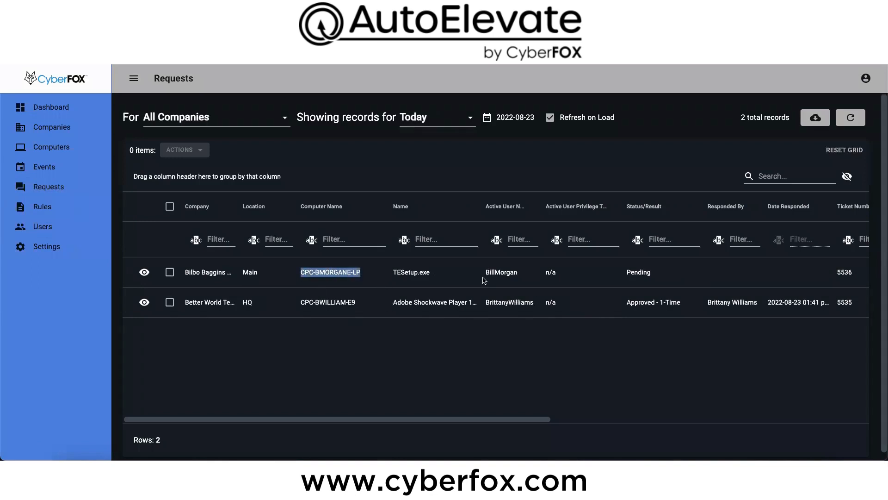
left_click_drag(484, 273, 513, 276)
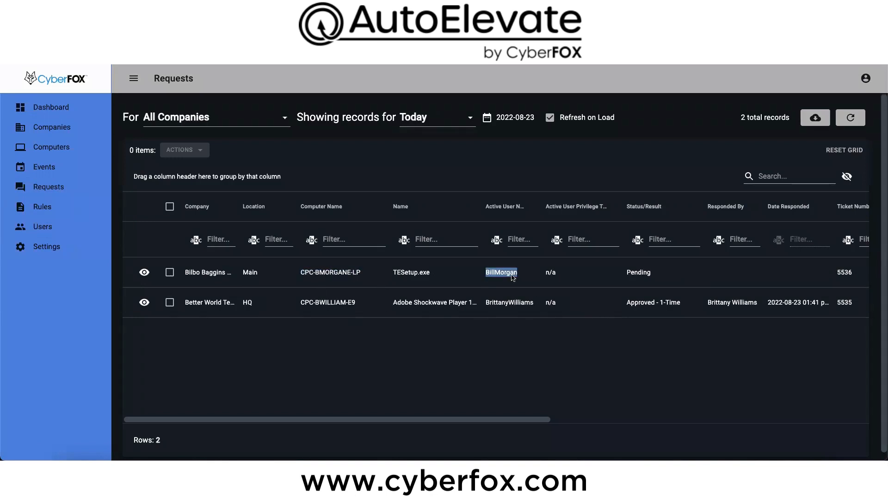
left_click(638, 280)
left_click_drag(627, 277, 659, 276)
Step: Open the TESetup.exe request's details and examine the file path and the computer security checks
left_click(144, 273)
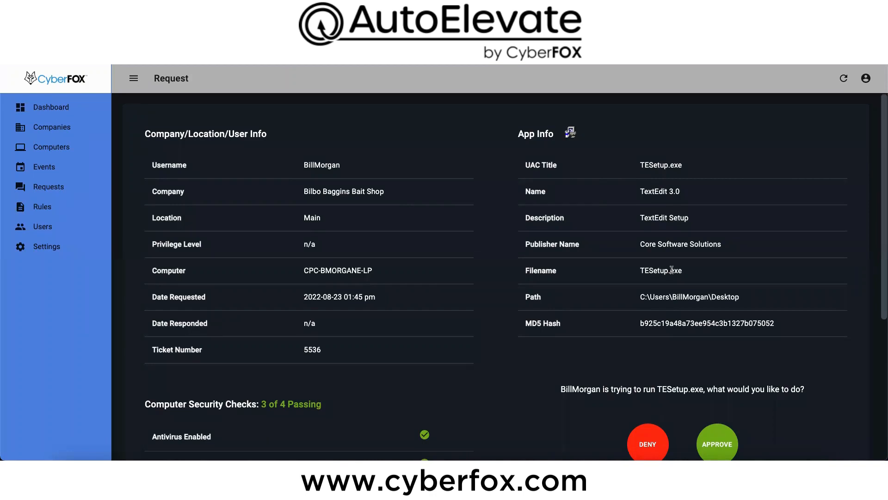
left_click_drag(639, 299, 792, 304)
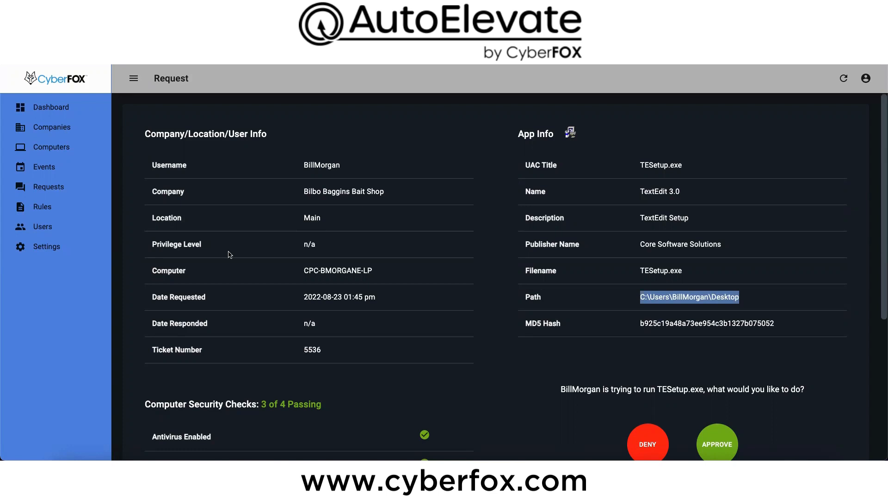
scroll(545, 345, "down", 2)
scroll(544, 344, "down", 1)
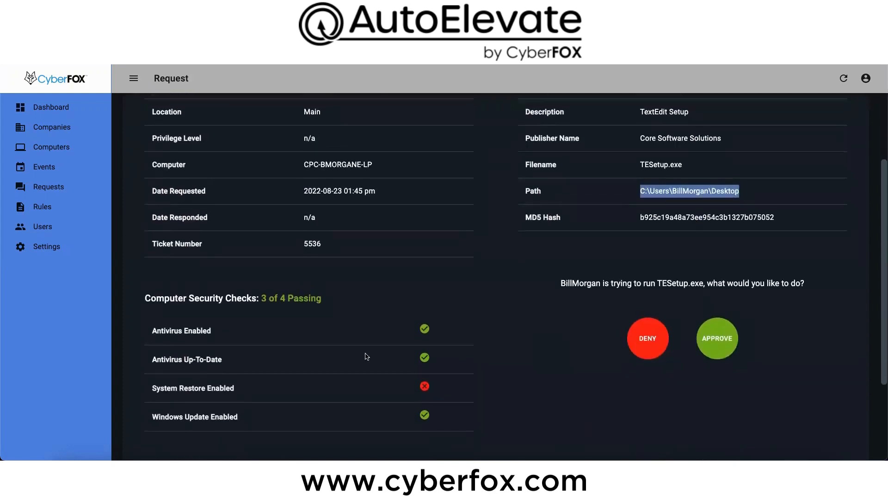
left_click_drag(149, 333, 222, 334)
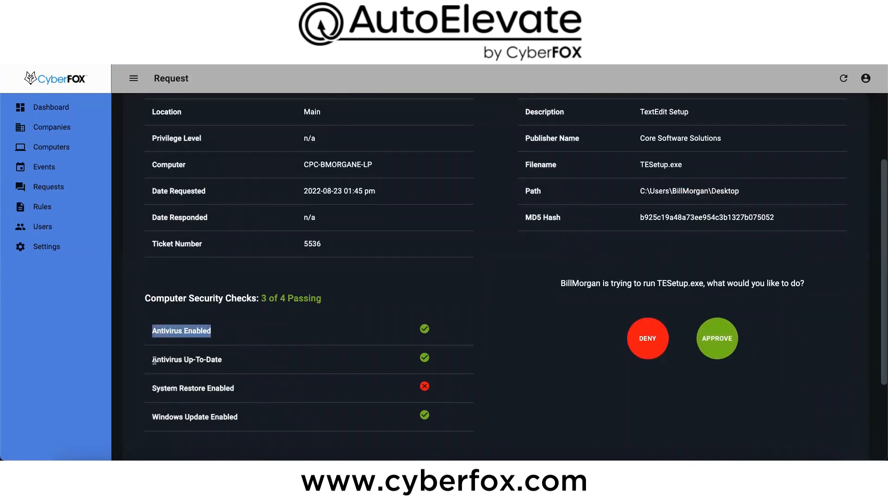
left_click_drag(157, 360, 247, 366)
left_click_drag(178, 416, 260, 421)
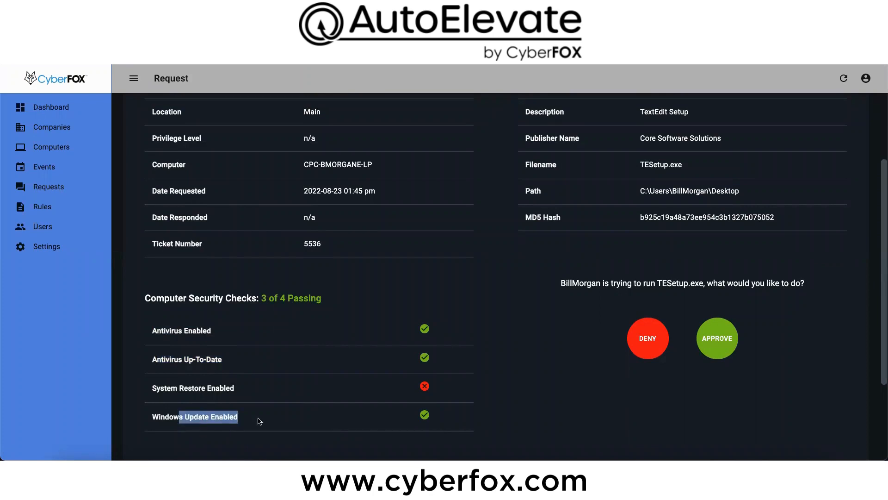
left_click_drag(155, 390, 232, 384)
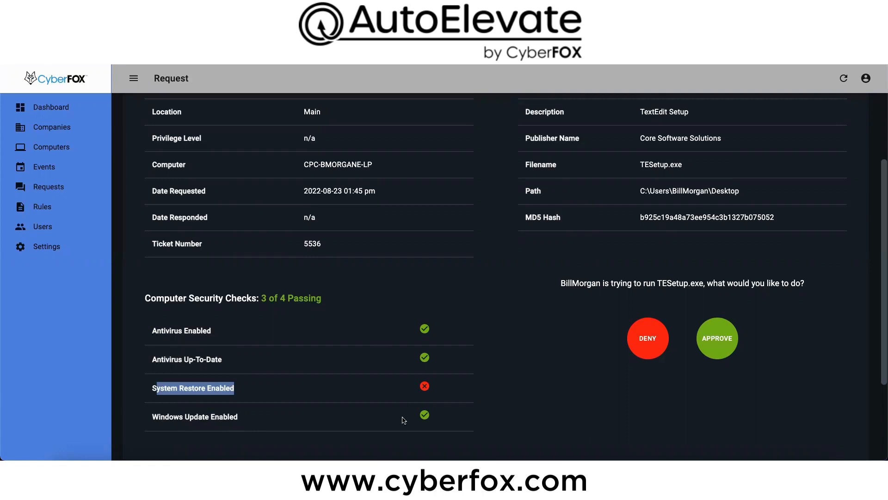
Step: Examine the request's app security checks, including publisher certificate verification and the VirusTotal malware scan report
scroll(370, 415, "down", 1)
scroll(370, 415, "down", 3)
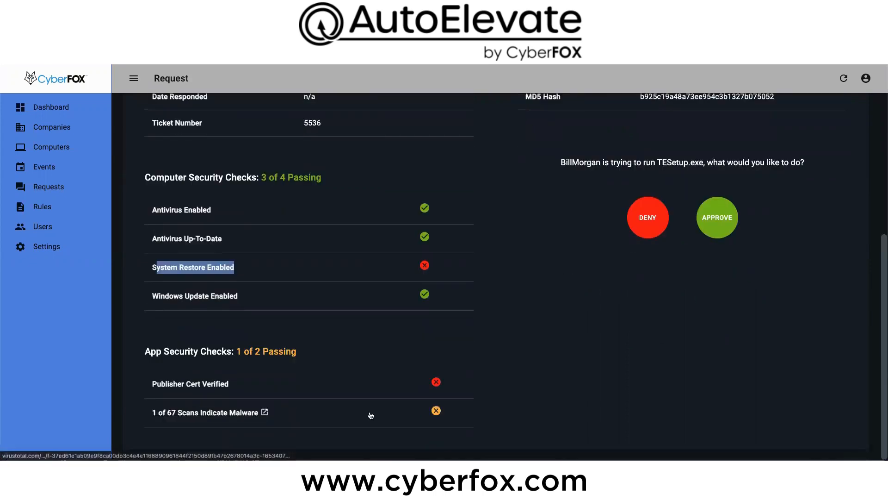
left_click_drag(149, 347, 366, 360)
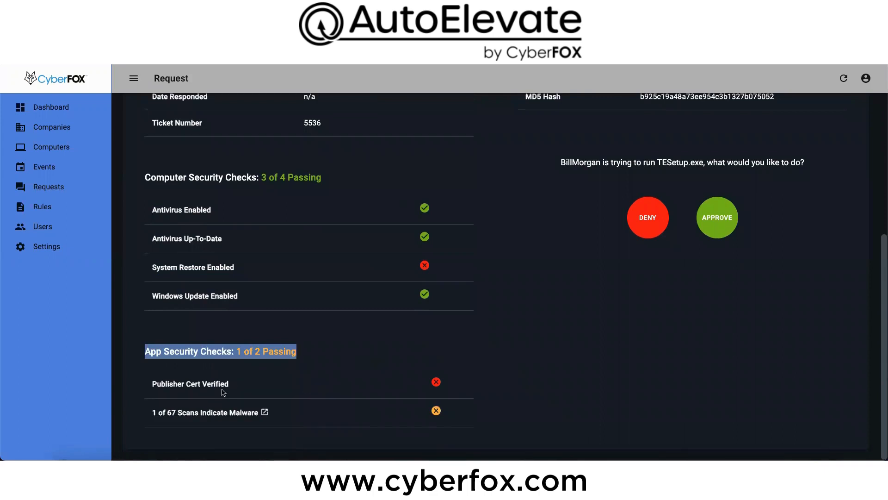
left_click_drag(153, 383, 256, 389)
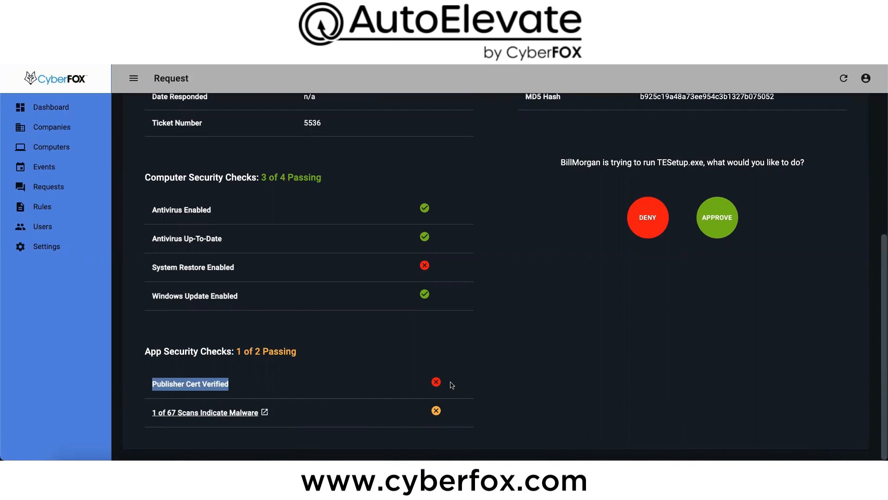
left_click(337, 398)
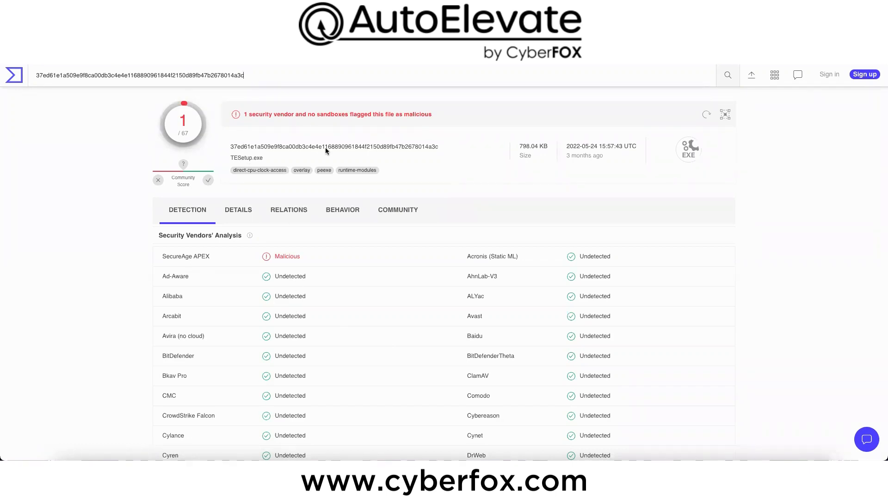
key("super+w")
Step: Deny the TESetup.exe request for one time
left_click(656, 218)
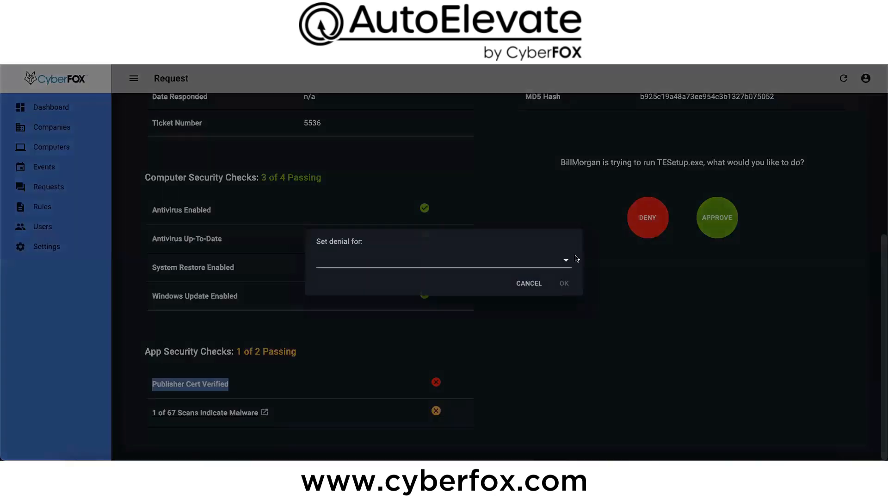
left_click(573, 261)
left_click(395, 273)
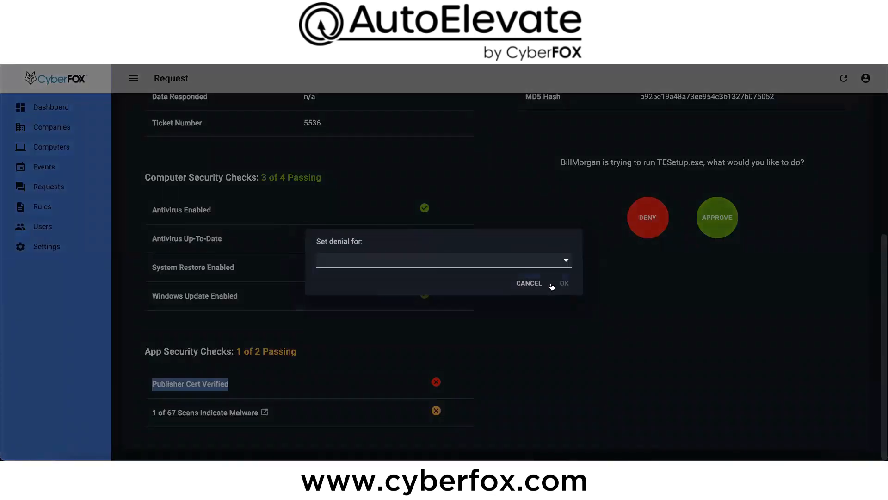
left_click(564, 284)
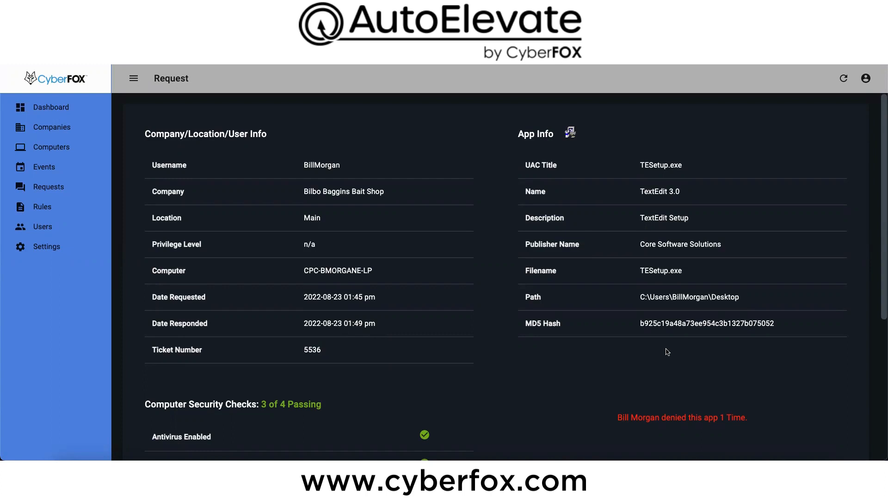
Step: Review the denial record and the security checks in the TESetup.exe request's details
scroll(664, 352, "down", 3)
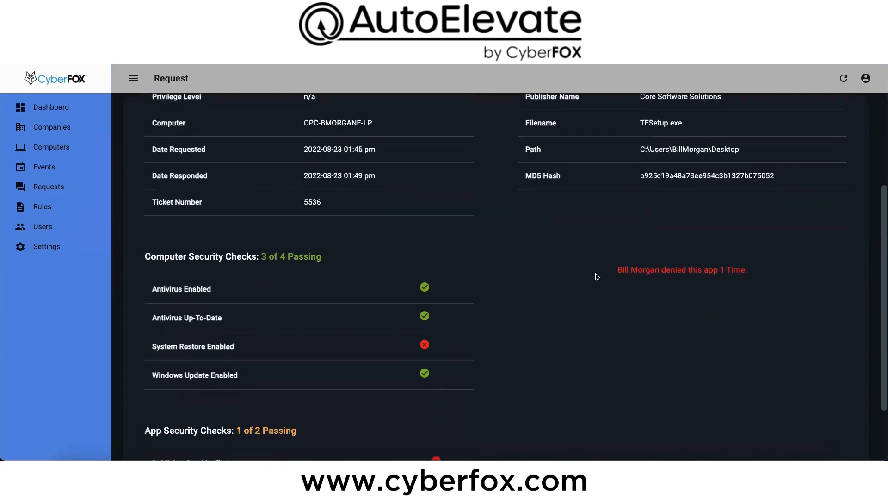
left_click_drag(619, 271, 751, 275)
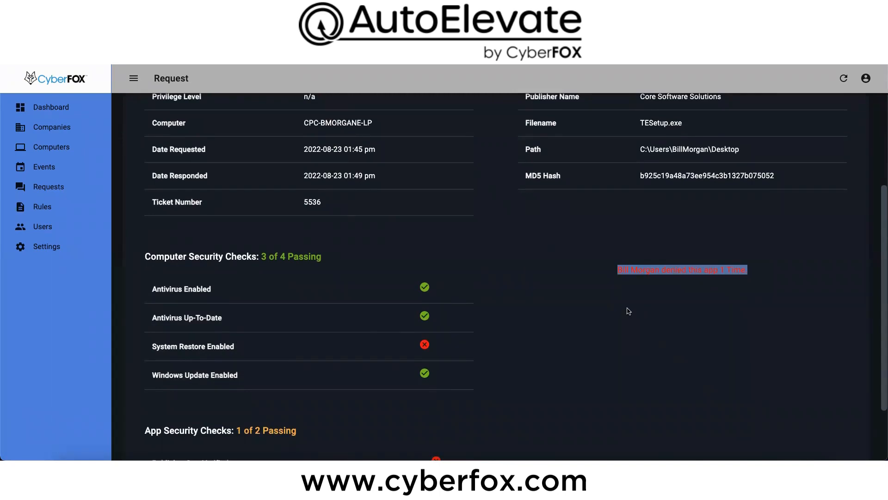
scroll(629, 312, "up", 3)
scroll(629, 311, "down", 3)
scroll(629, 312, "down", 2)
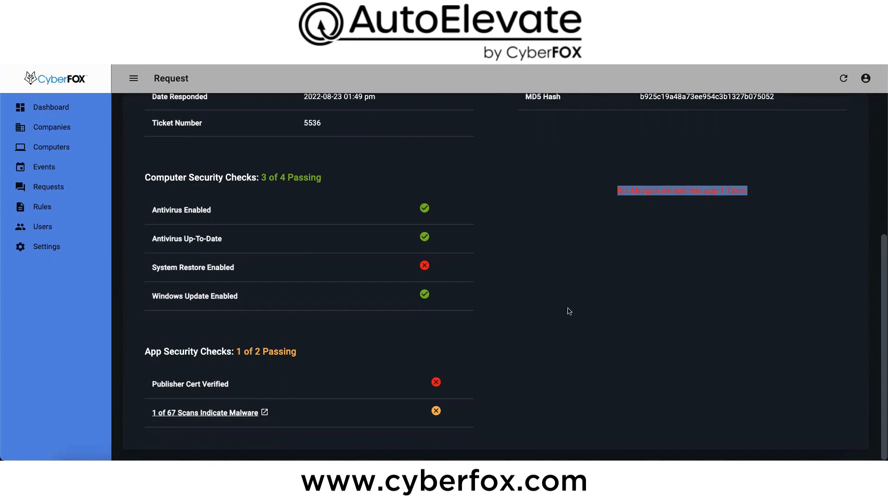
scroll(569, 311, "up", 5)
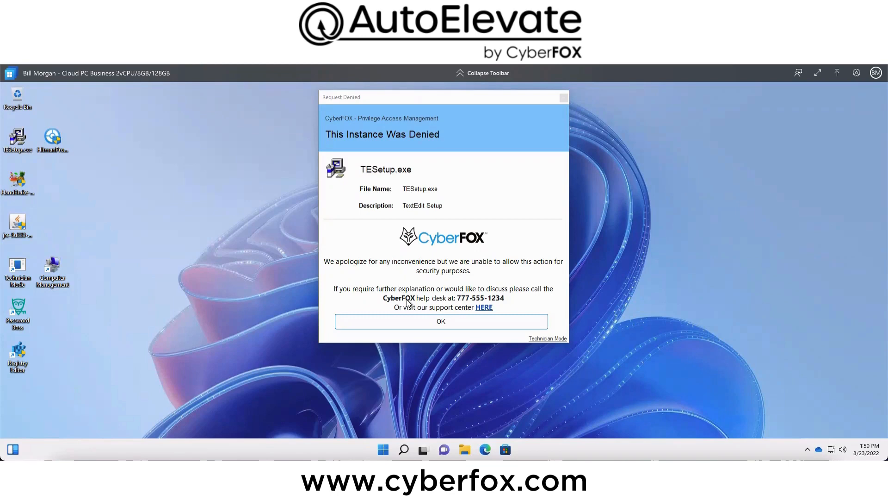
Step: On the Windows cloud PC, dismiss the denial notice, run the HandBrake-1.5.1-x86_64-Win_GUI.exe installer and confirm its elevation request
left_click(441, 323)
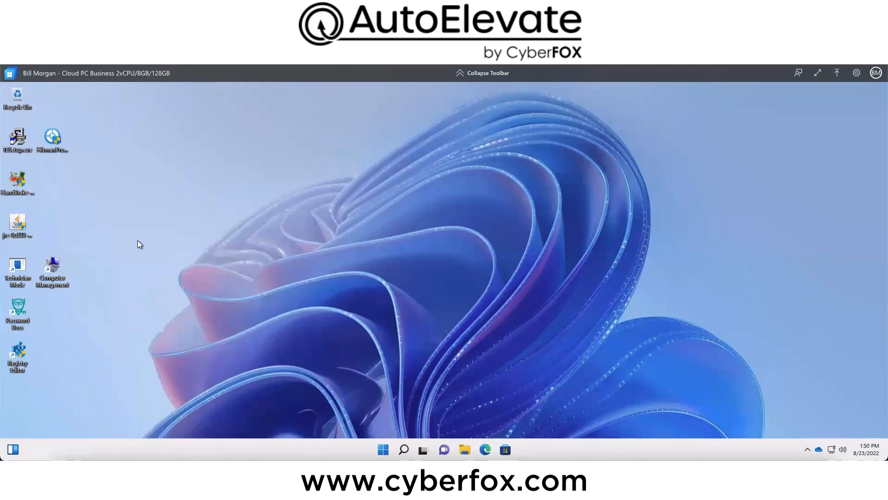
double_click(16, 179)
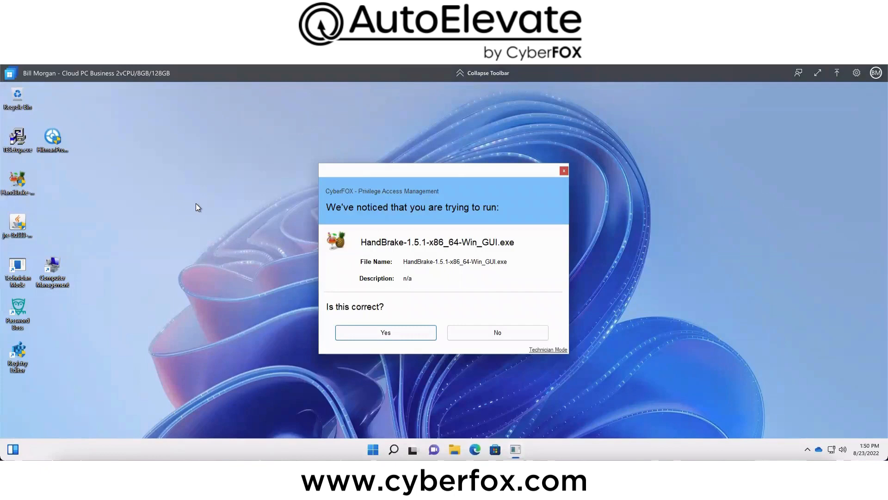
left_click(355, 323)
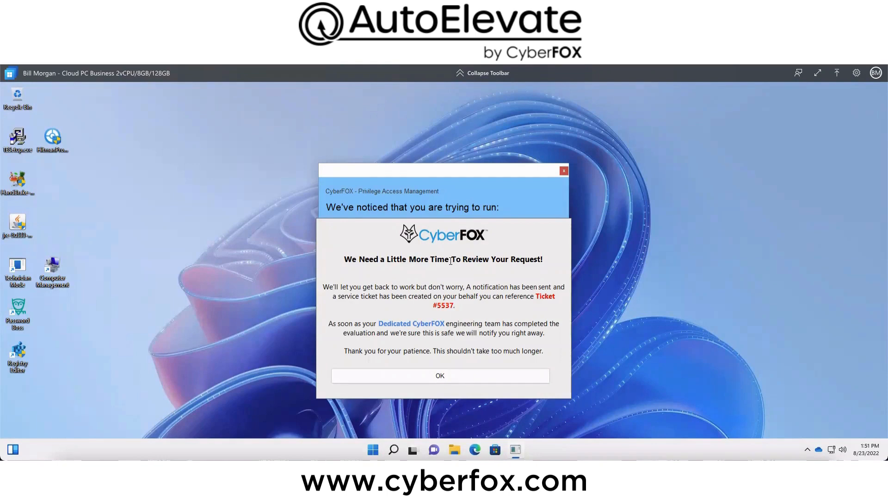
Step: Dismiss the review notice on the cloud PC, then open the pending HandBrake request's details in the AutoElevate portal
left_click(478, 377)
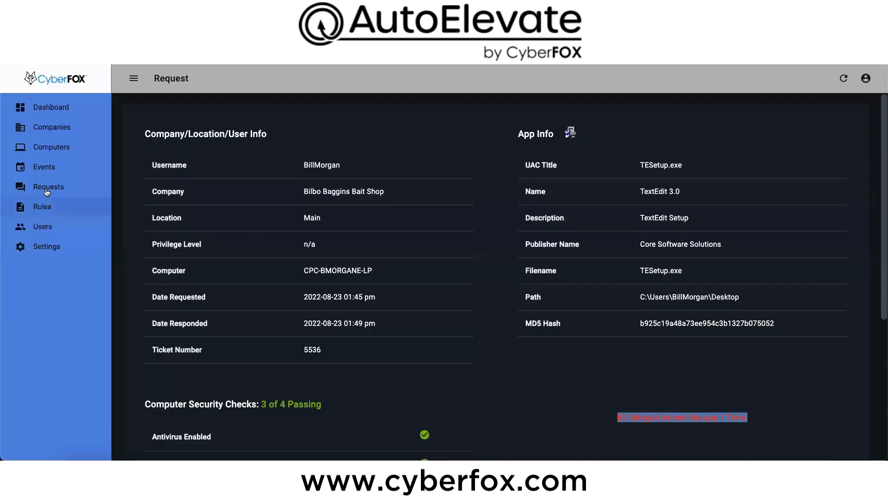
left_click(46, 186)
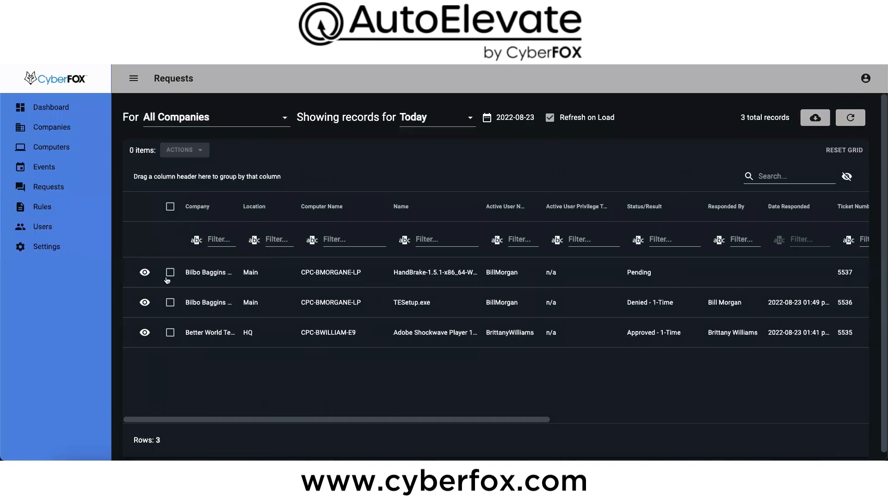
left_click(145, 272)
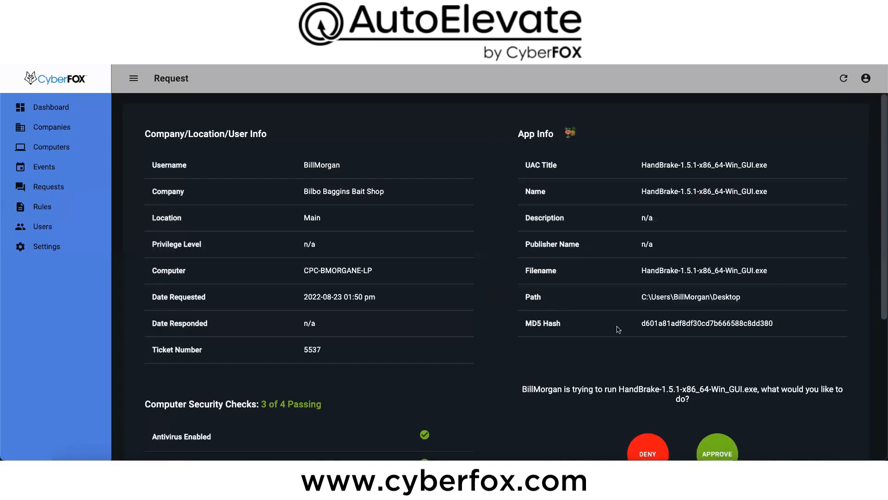
Step: Examine the HandBrake request's file name, path and MD5 hash, plus its computer and app security checks
scroll(619, 329, "down", 1)
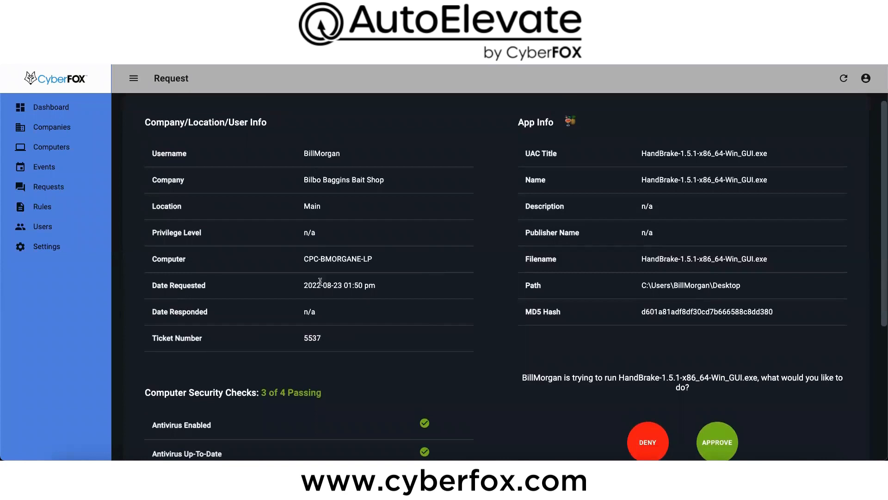
left_click_drag(681, 260, 725, 331)
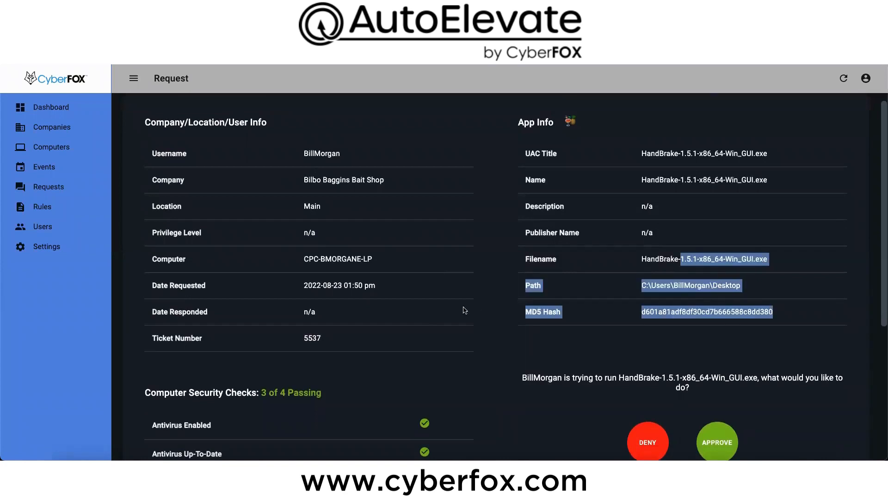
scroll(470, 306, "down", 4)
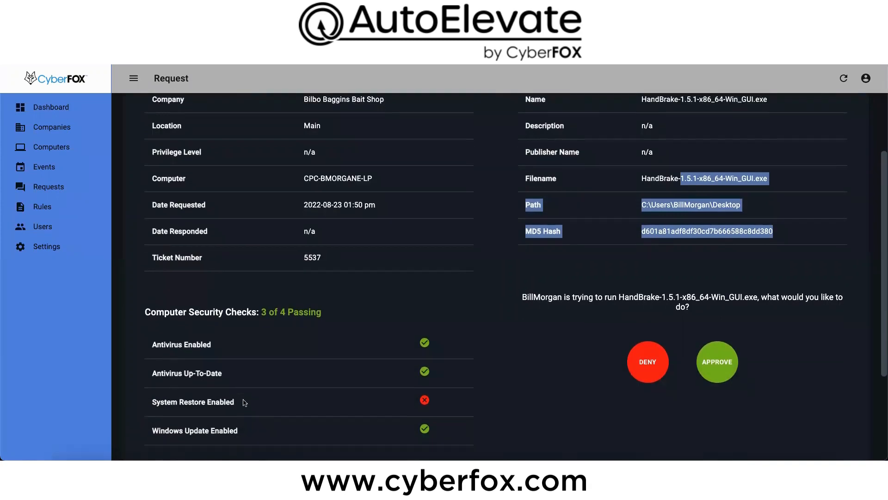
scroll(246, 401, "down", 6)
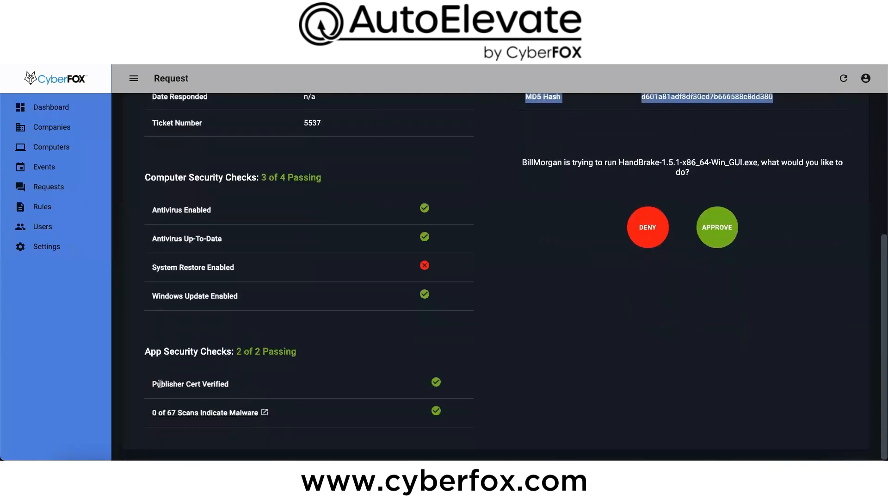
left_click_drag(151, 384, 435, 386)
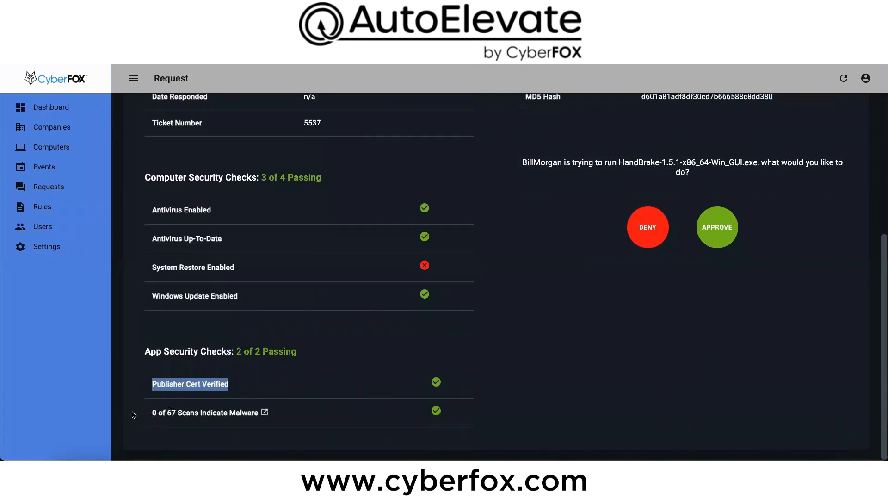
left_click_drag(141, 415, 286, 415)
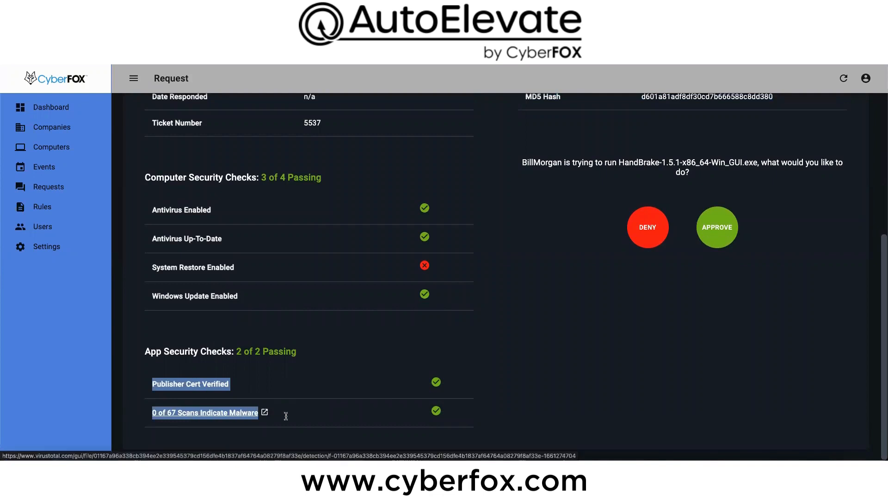
Step: Approve the HandBrake request for This Request (1 Time) with the Admin elevation type
scroll(636, 374, "up", 3)
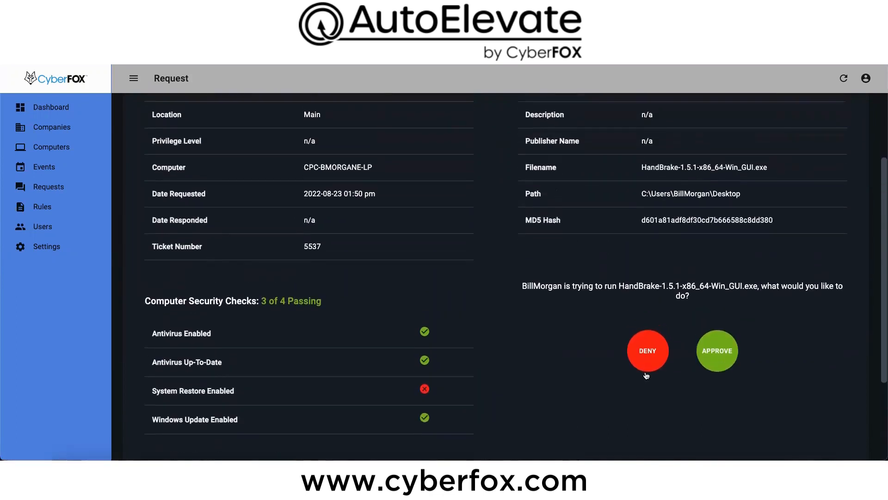
left_click(715, 362)
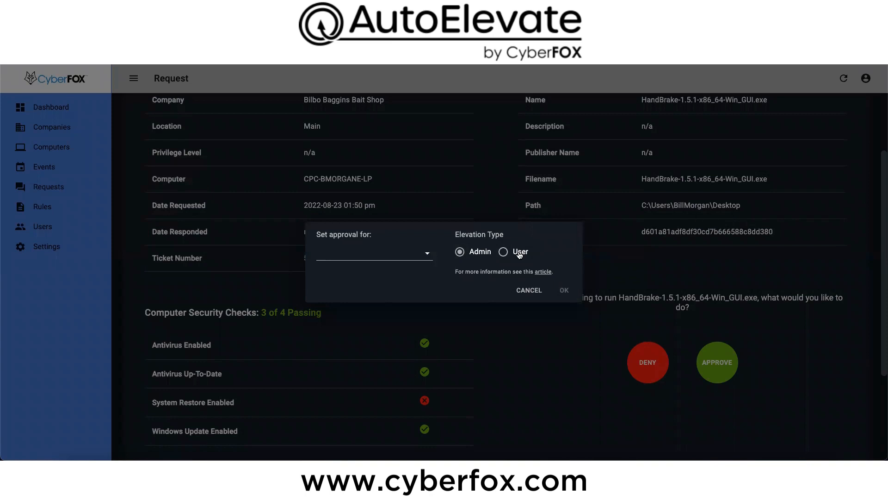
left_click(427, 253)
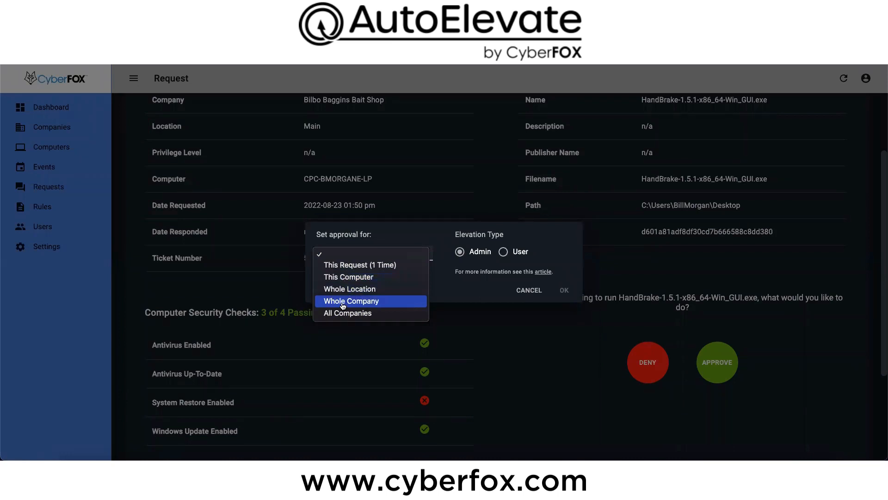
left_click(369, 264)
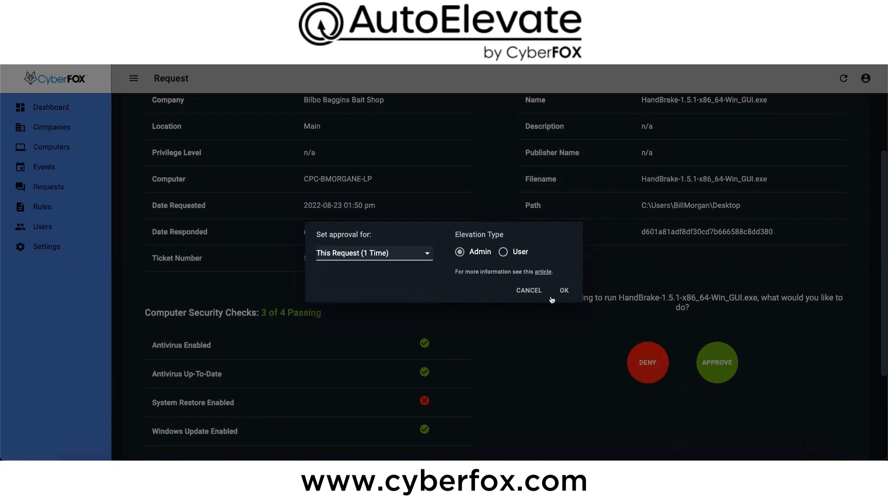
left_click(564, 290)
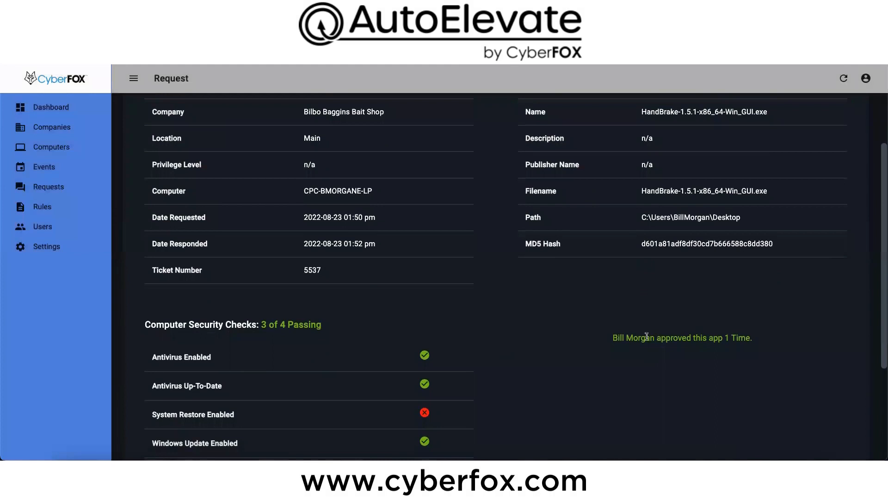
Step: Return to the requests list, set its date range to This Month and refresh the data
left_click(72, 192)
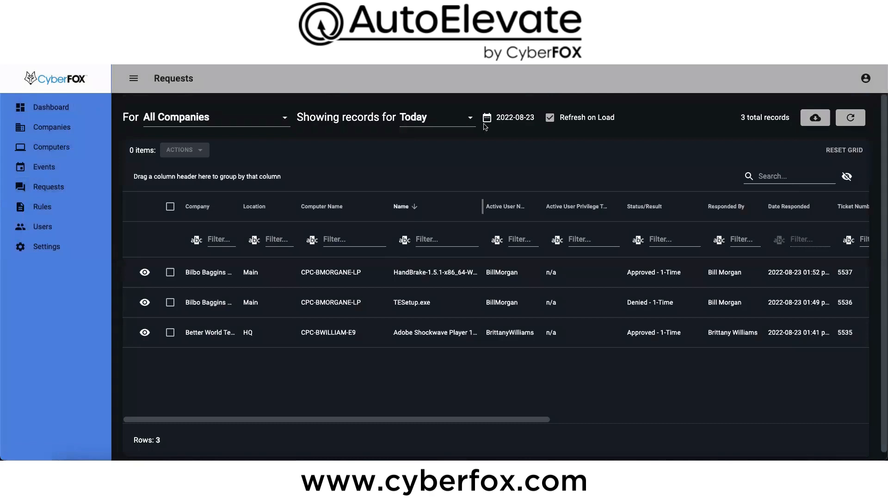
left_click(469, 120)
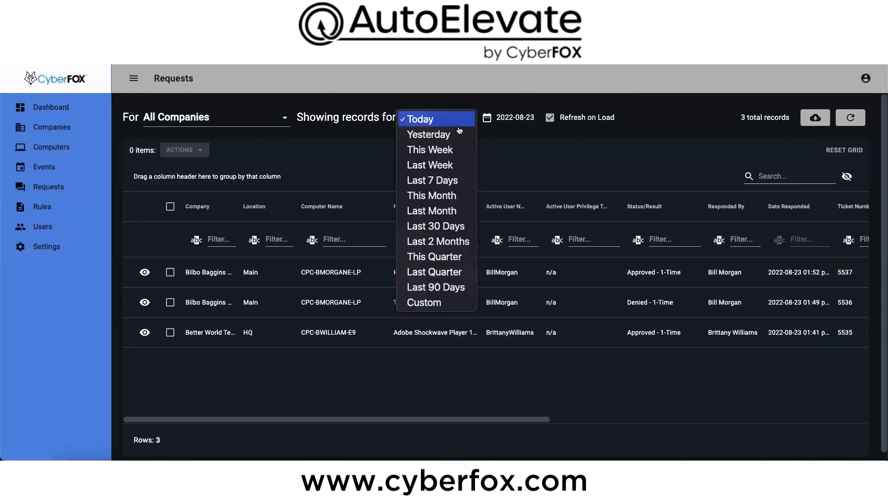
left_click(433, 196)
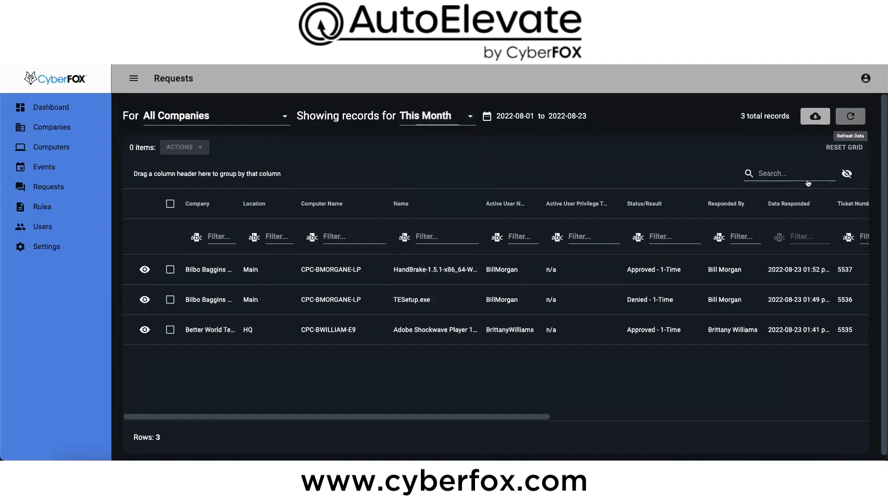
left_click(850, 116)
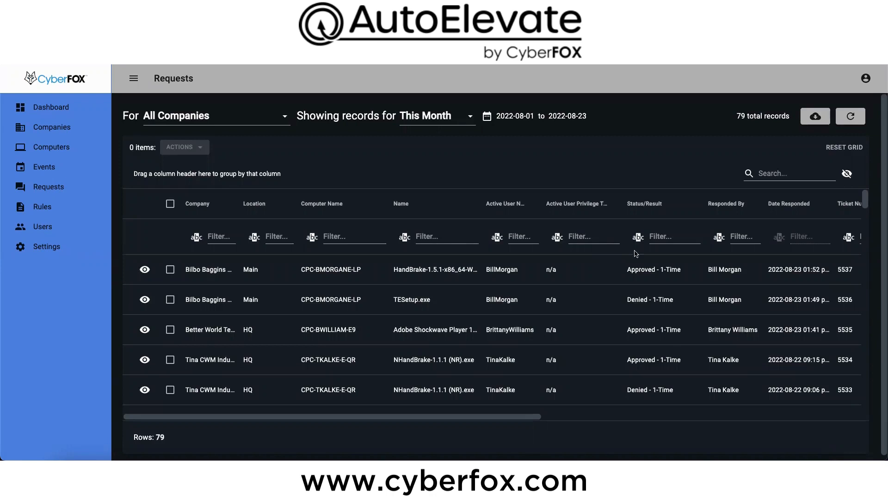
Step: Group the requests by Status/Result and look through the Pending and Denied - 1-Time groups
left_click_drag(641, 204, 139, 177)
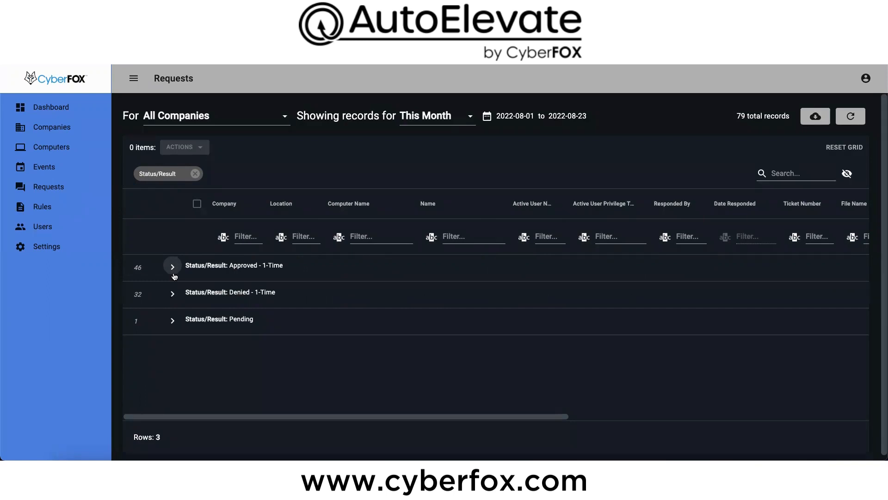
left_click(172, 320)
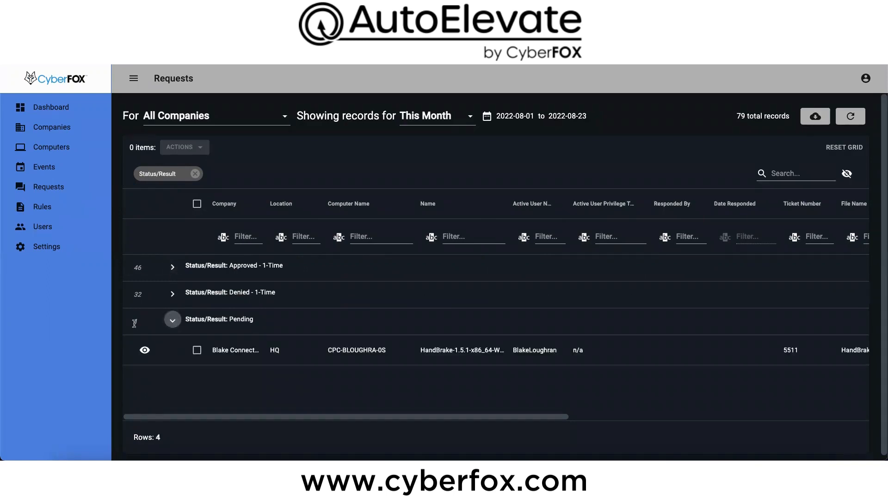
left_click(172, 321)
left_click(172, 293)
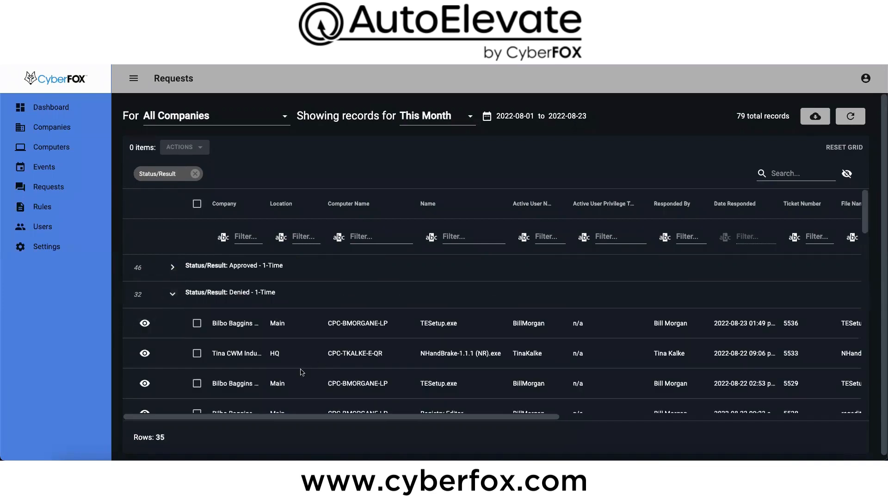
left_click(175, 295)
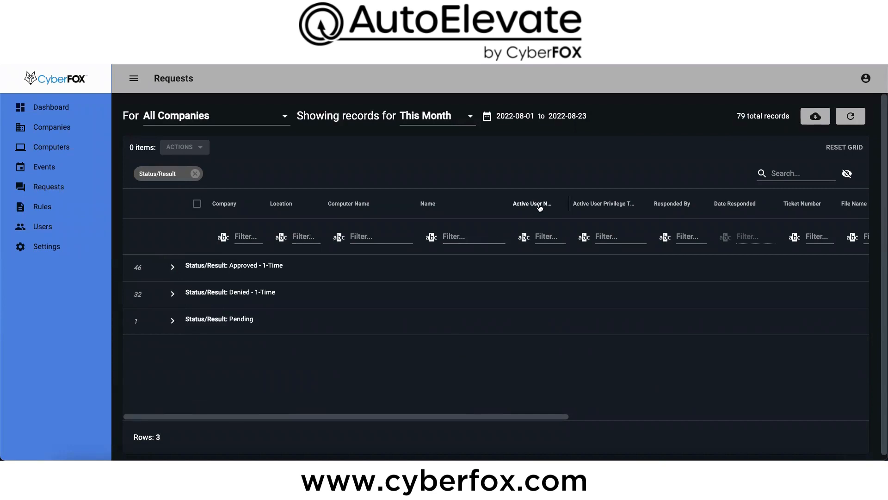
Step: Add Active User Name as a second grouping level and look through the users under Approved - 1-Time
left_click_drag(532, 204, 280, 190)
left_click(173, 267)
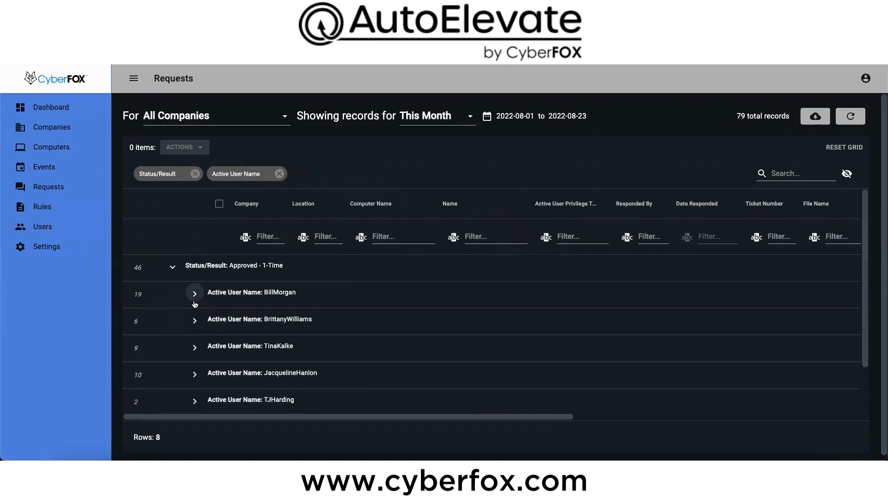
scroll(229, 383, "down", 2)
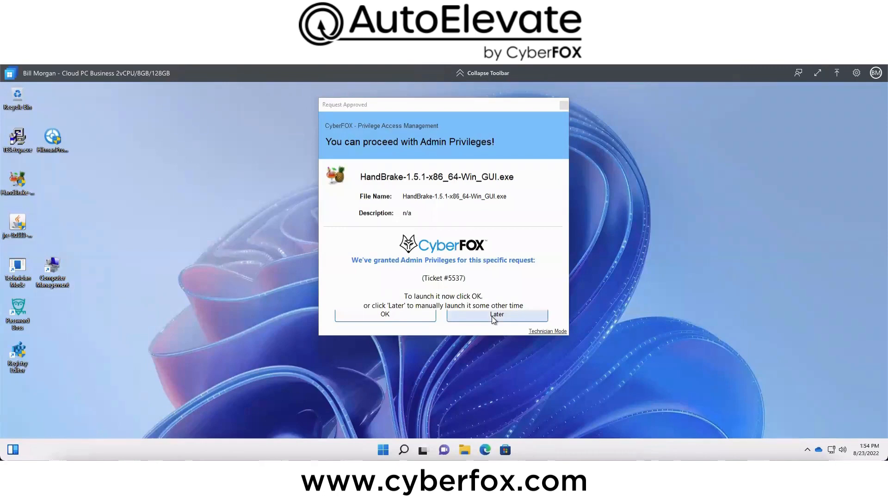
Step: On the Windows cloud PC, launch the approved HandBrake 1.5.1 installer with admin privileges, then cancel its setup
left_click(368, 313)
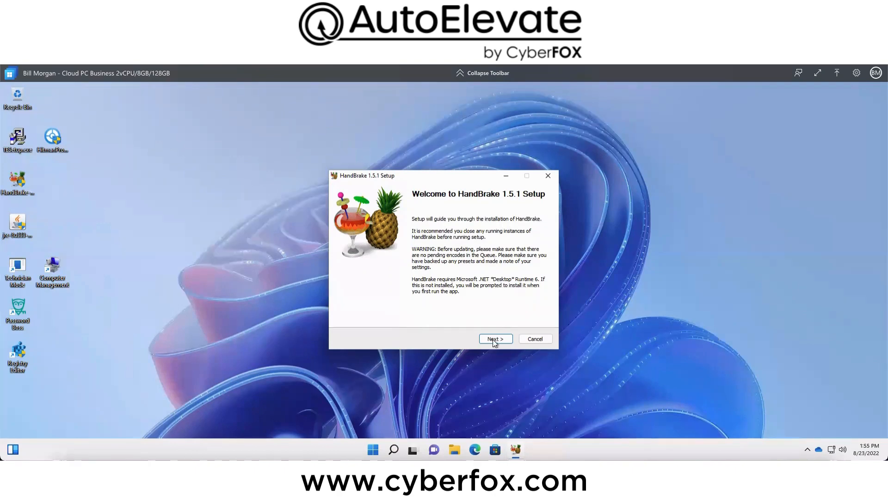
left_click(548, 178)
left_click(466, 294)
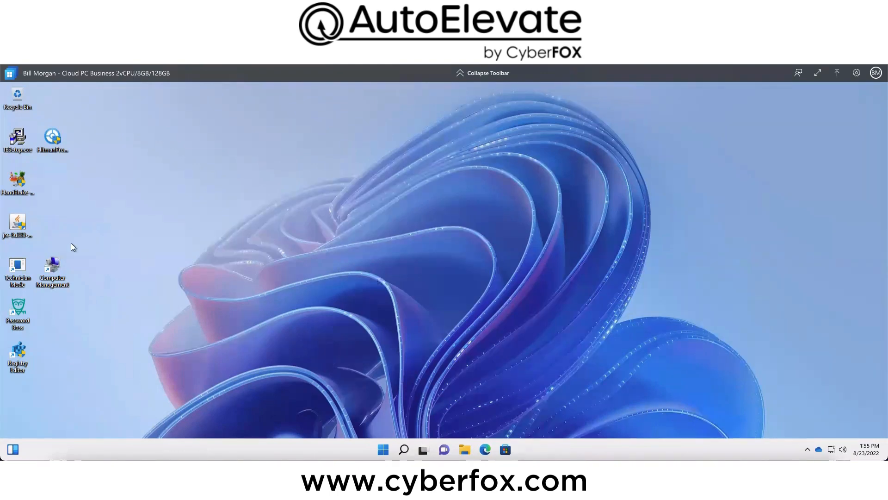
Step: Run the Java 1.8.0_333 installer from the desktop, then cancel the installation
double_click(12, 222)
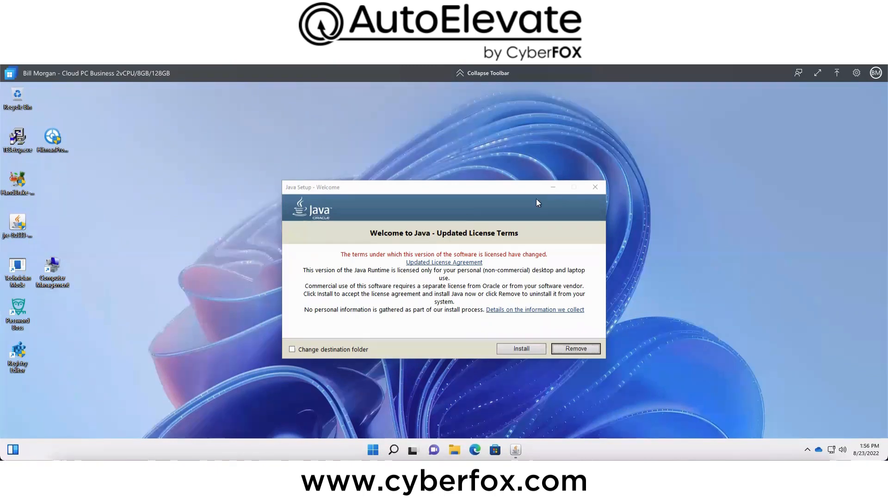
left_click(596, 187)
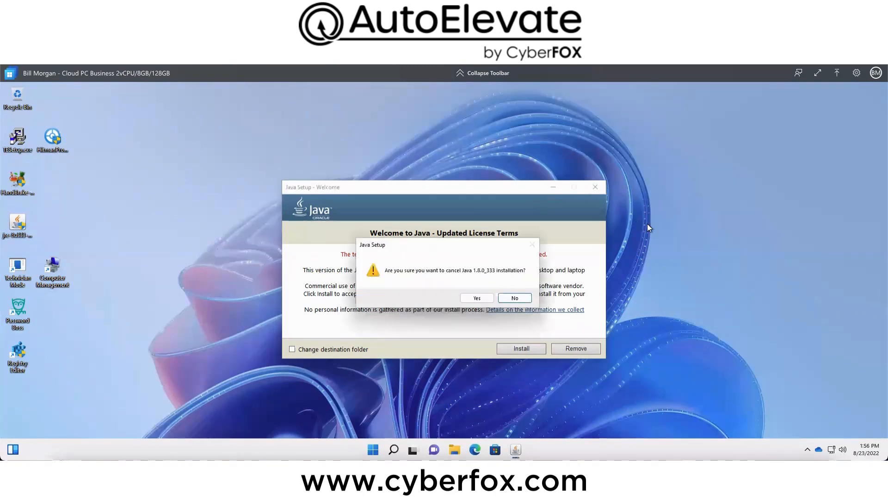
left_click(477, 297)
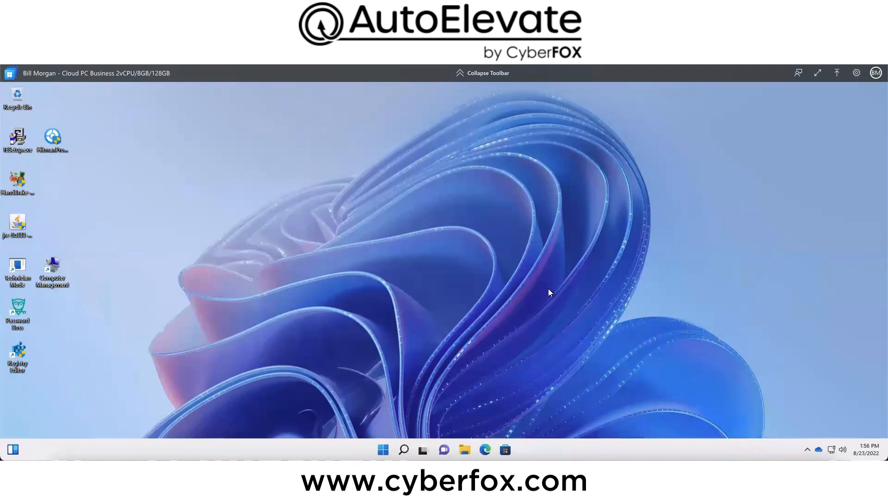
Step: Switch the cloud PC to Technician Mode and run Registry Editor as administrator using Admin Elevation
double_click(15, 263)
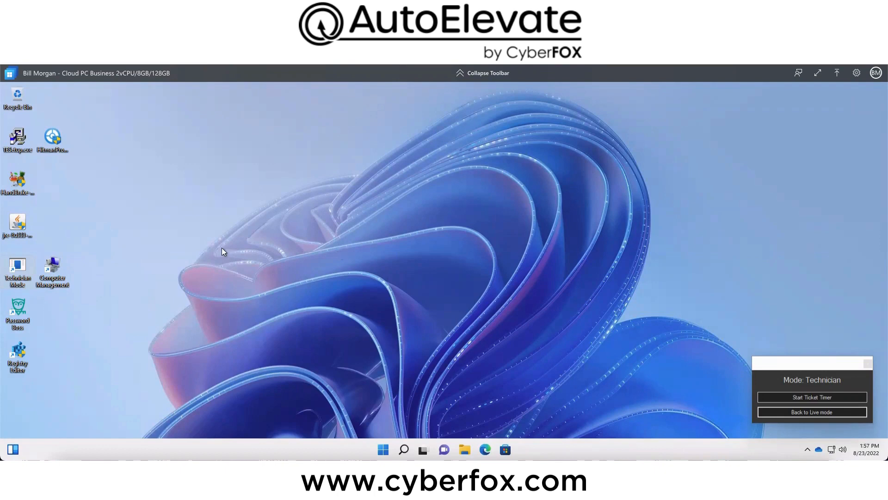
left_click(403, 450)
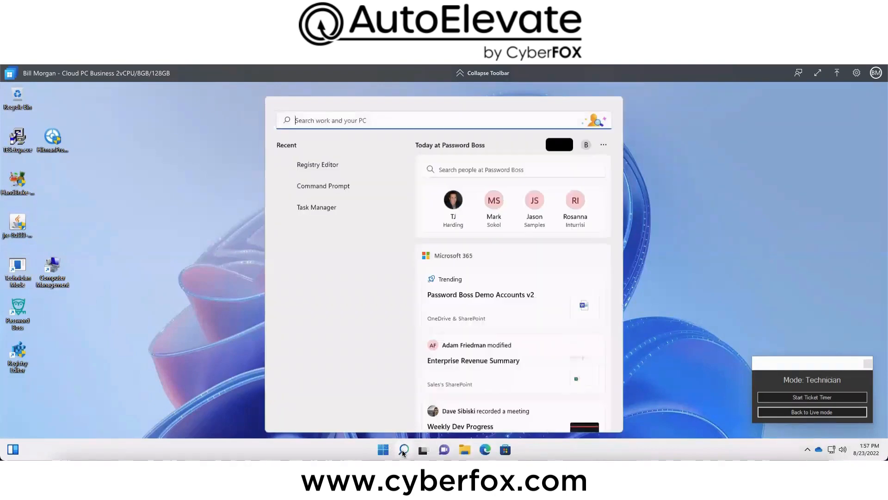
right_click(319, 164)
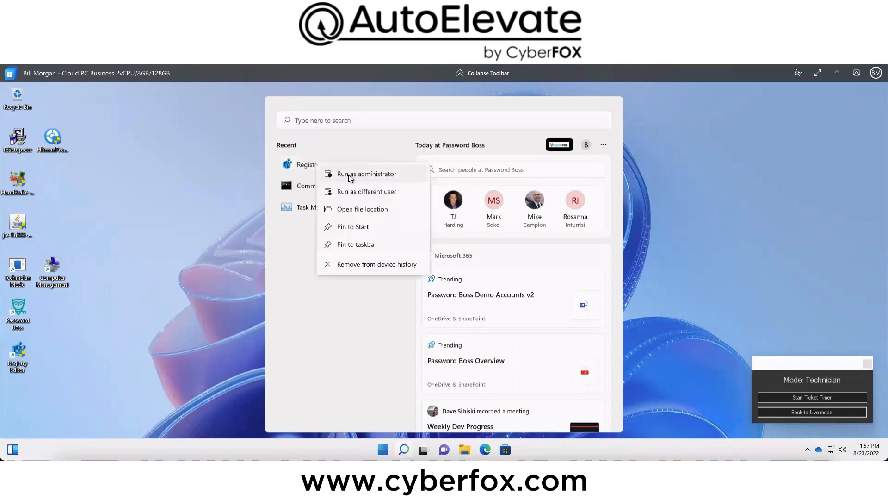
left_click(336, 173)
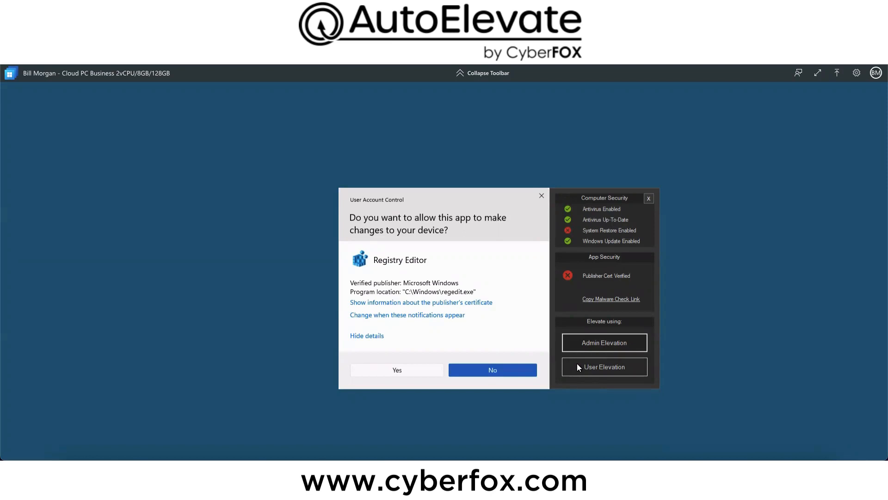
left_click(592, 342)
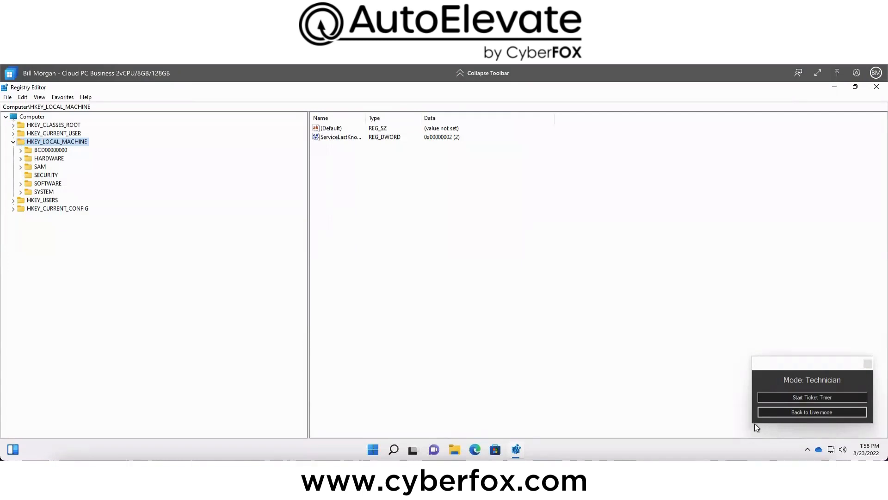
Step: Close Registry Editor and return the computer from Technician Mode to Live mode
left_click(877, 87)
left_click(811, 412)
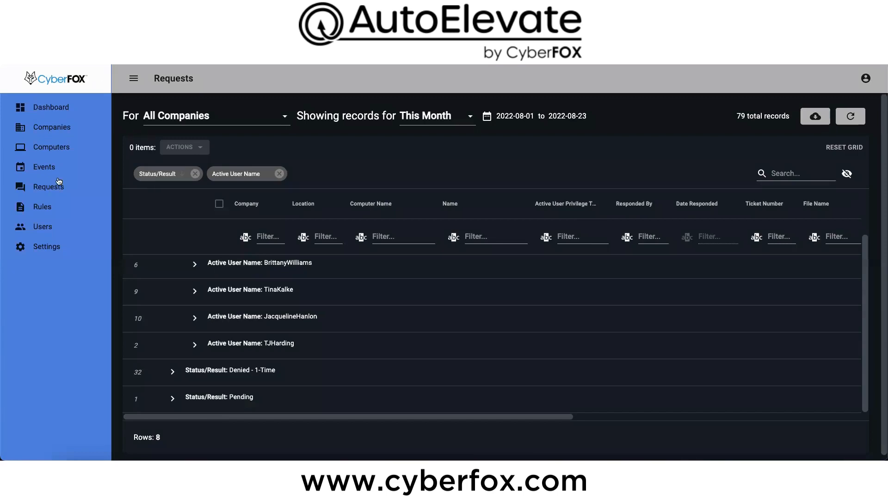
Step: Group the Events records for all companies by Technician Mode User and refresh the grid
left_click(44, 166)
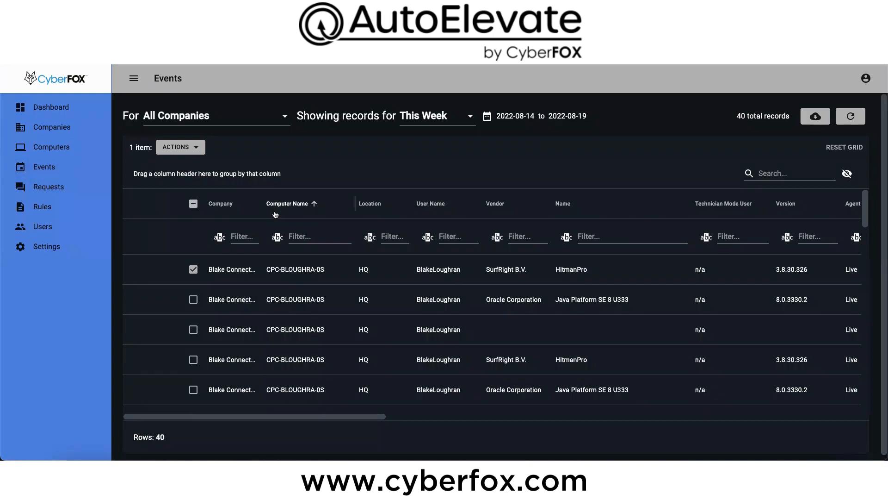
left_click_drag(721, 206, 176, 175)
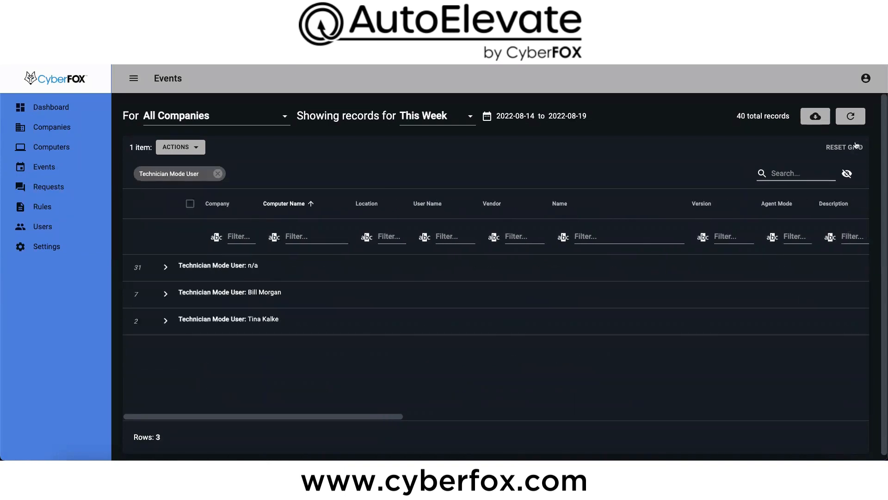
left_click(850, 116)
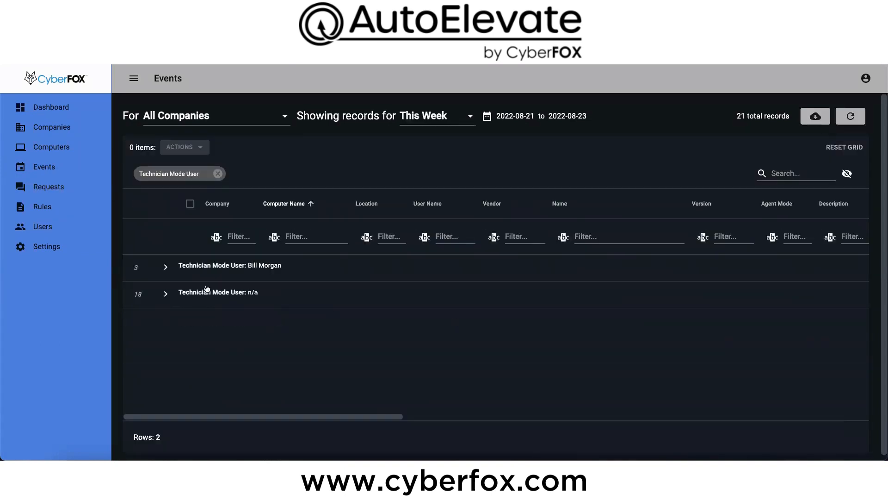
Step: Expand the named technician's group and examine the description and path of its first Registry Editor event
left_click(165, 267)
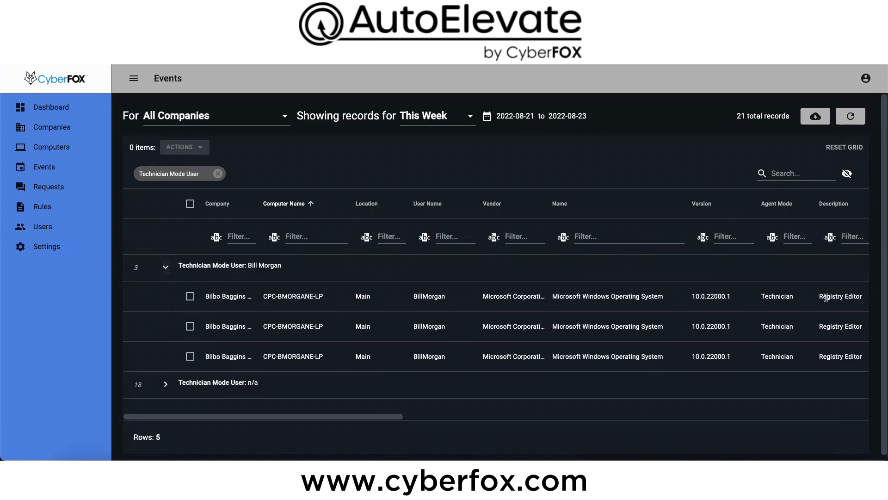
left_click_drag(819, 297, 863, 301)
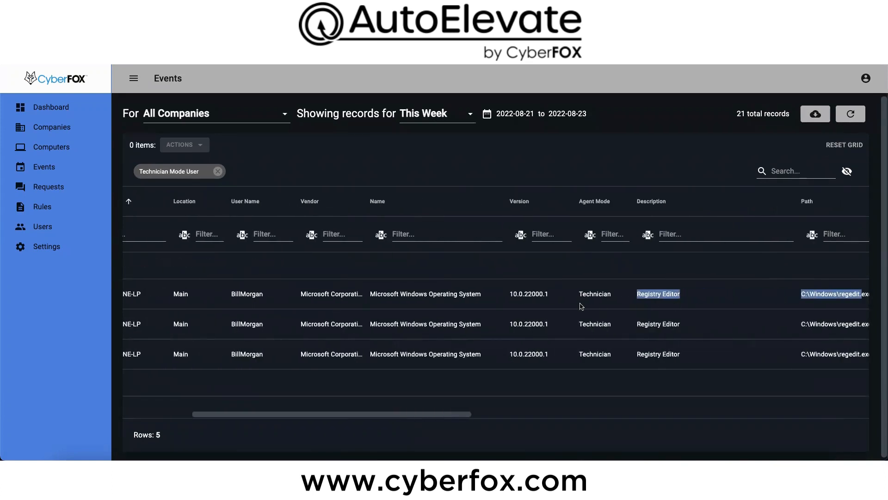
scroll(578, 305, "left", 5)
scroll(578, 304, "left", 1)
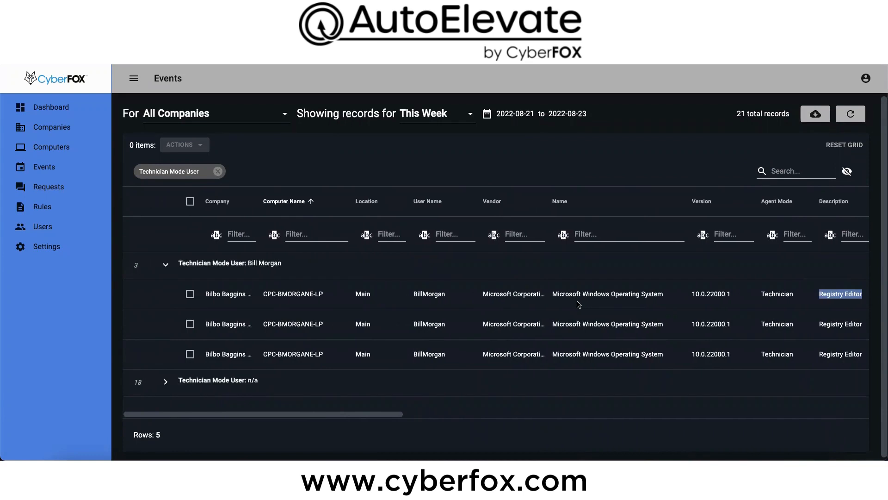